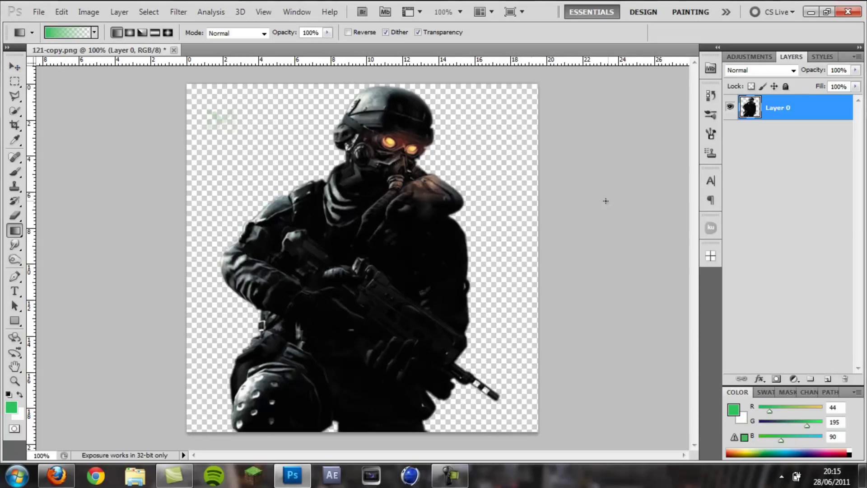
- Create a new blank 1280×720 document with a white background
click(14, 67)
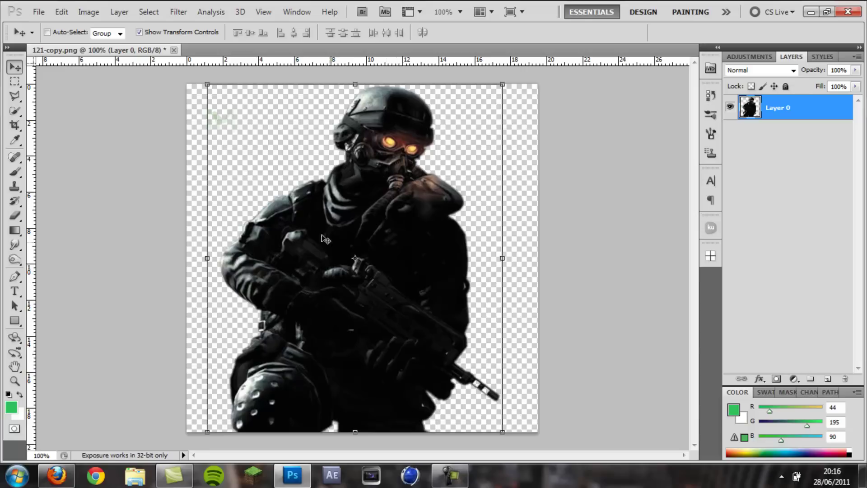
click(38, 11)
click(48, 36)
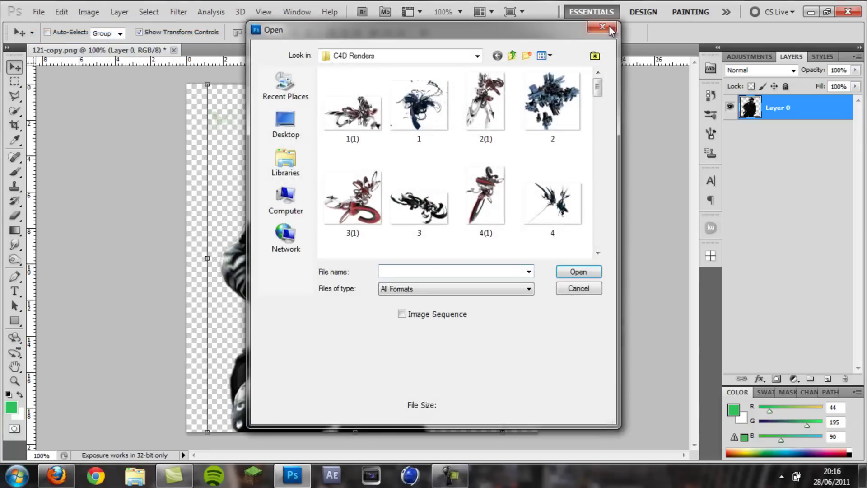
key(Escape)
click(38, 11)
click(40, 22)
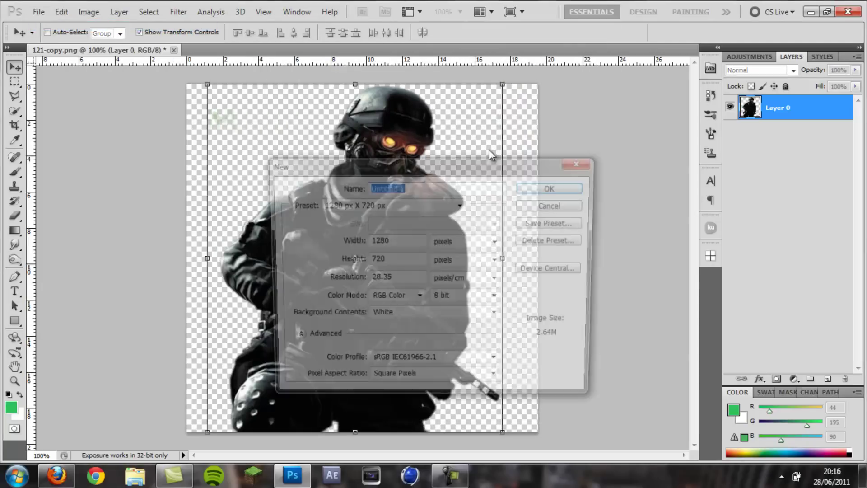
click(552, 187)
- Bring the soldier layer into Untitled-1 and scale it up slightly
key(ctrl+Tab)
drag(377, 266, 310, 173)
drag(344, 207, 393, 254)
drag(446, 145, 468, 134)
key(Return)
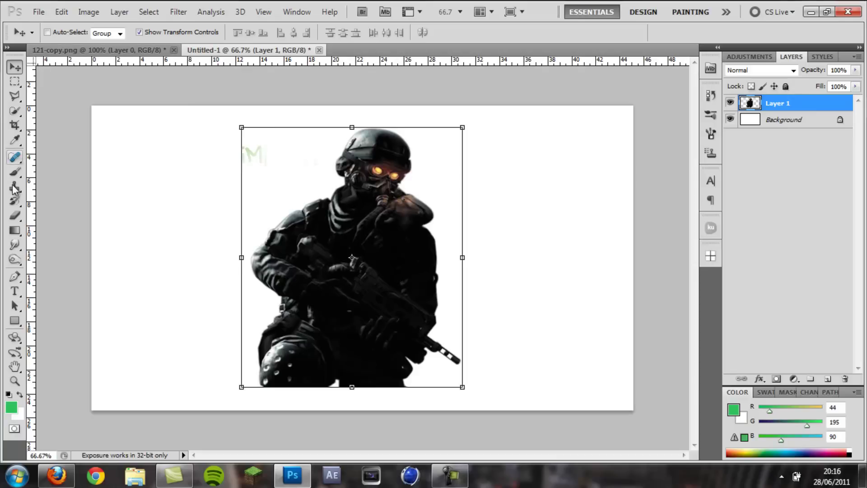
- Erase the faint watermark left of the head and shift the soldier right
click(15, 215)
mouse_move(172, 152)
mouse_down()
mouse_move(291, 146)
mouse_move(248, 160)
mouse_up()
click(14, 67)
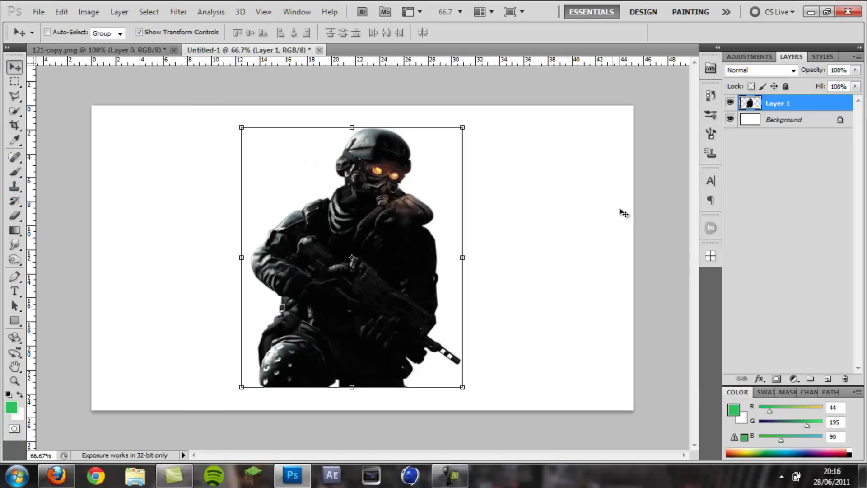
drag(348, 213, 364, 211)
drag(533, 204, 533, 204)
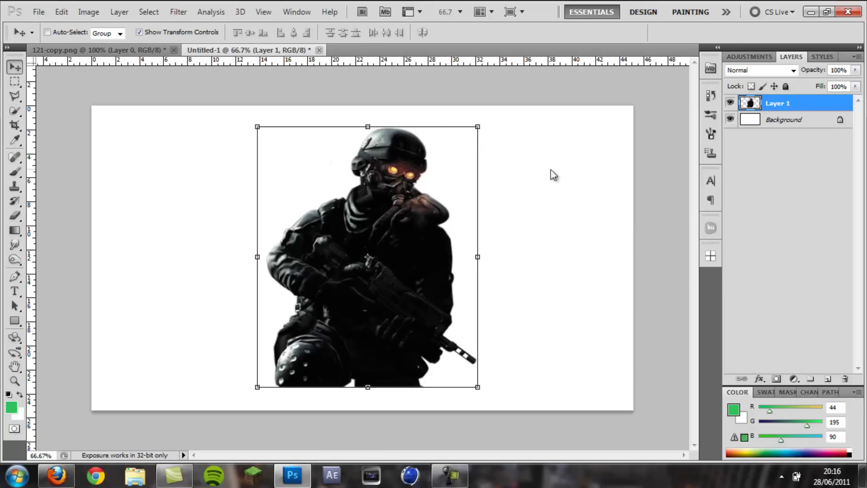
- Polygonal-lasso a tilted four-corner band across the head and shoulder, then add Layer 2
click(14, 96)
mouse_move(14, 97)
mouse_down()
mouse_move(54, 94)
mouse_move(59, 108)
mouse_up()
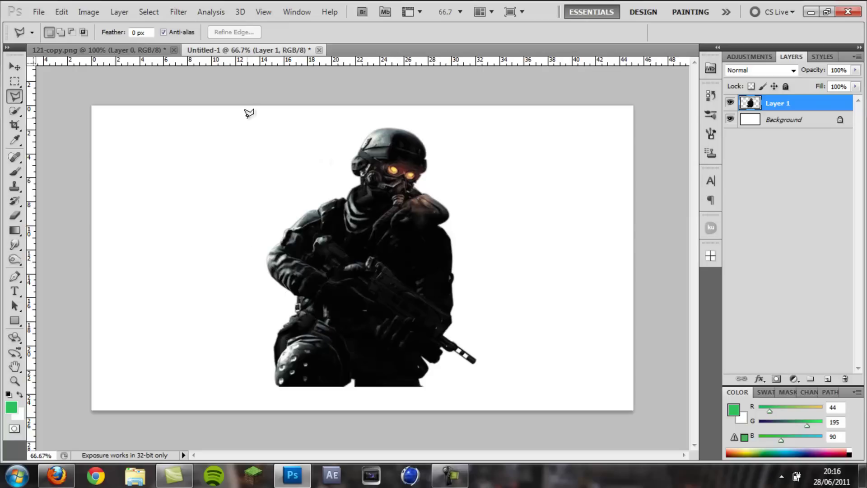
click(262, 138)
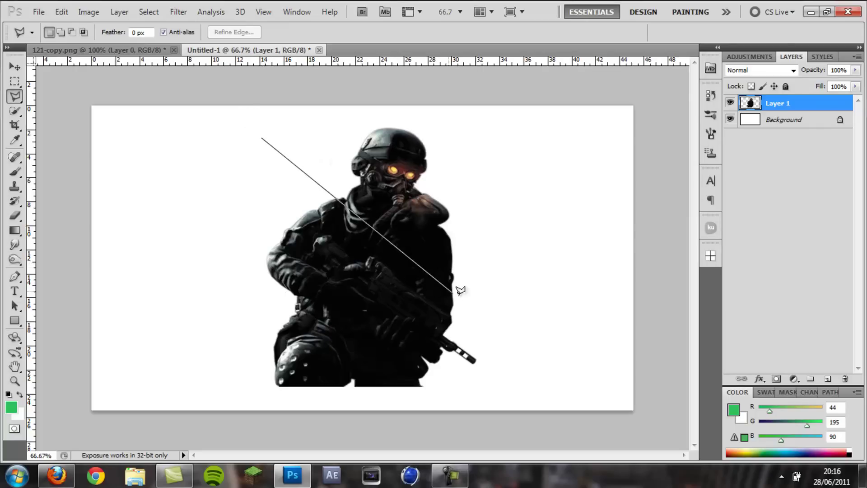
click(496, 292)
click(594, 148)
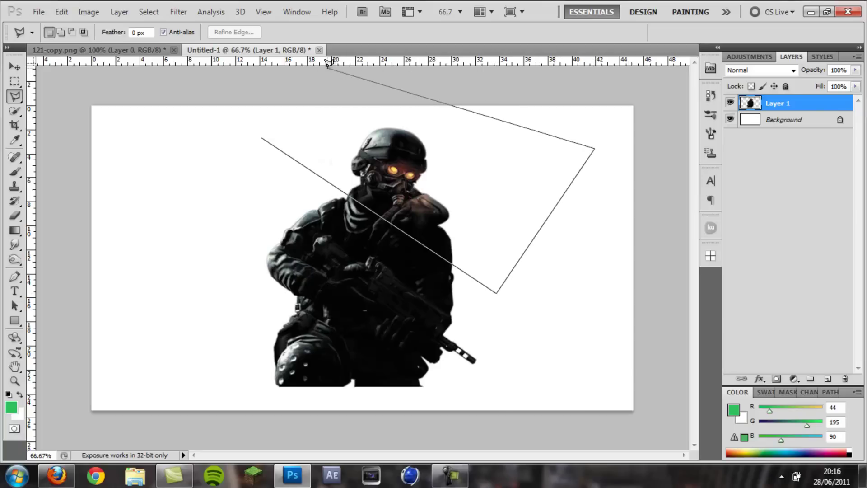
click(361, 69)
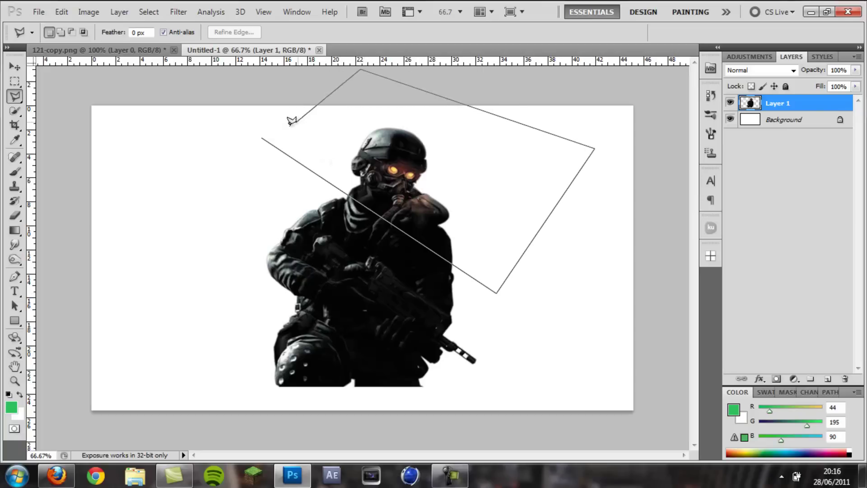
click(262, 134)
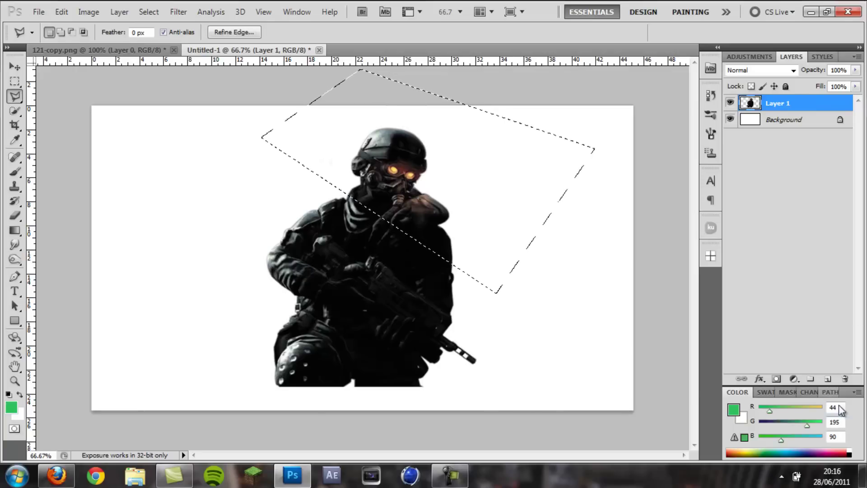
click(827, 379)
- Choose the Foreground to Transparent gradient with an orange #c38015 foreground
click(15, 231)
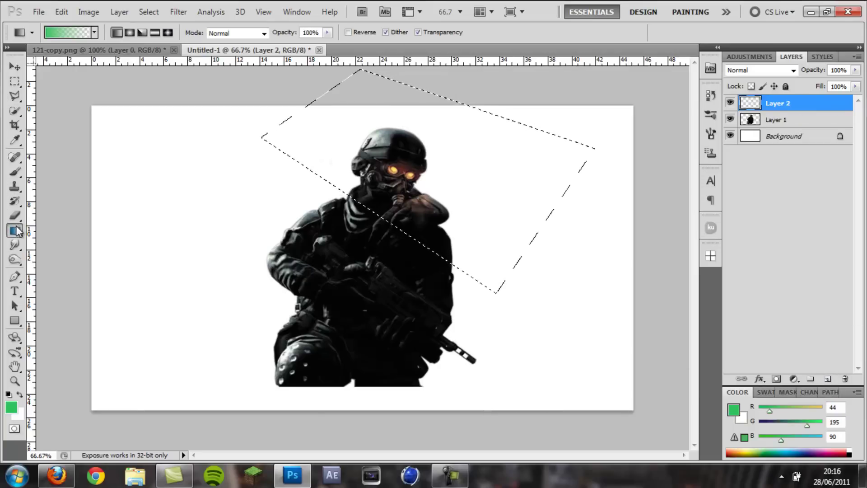
click(69, 33)
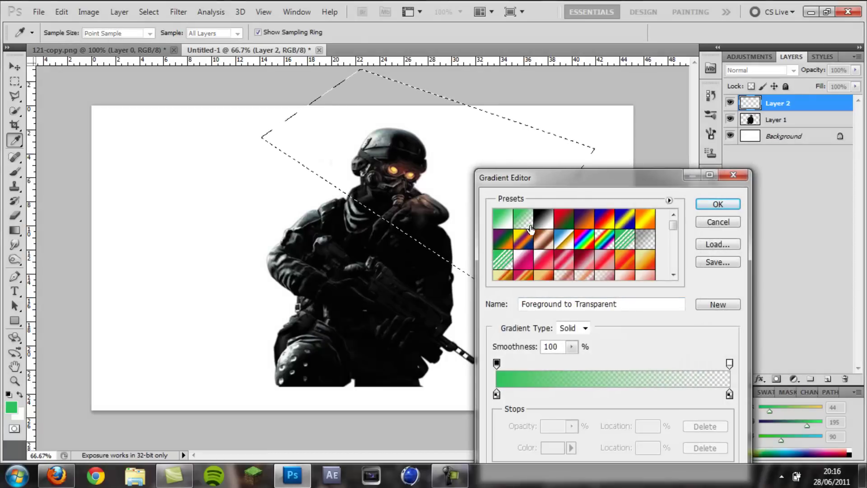
click(714, 205)
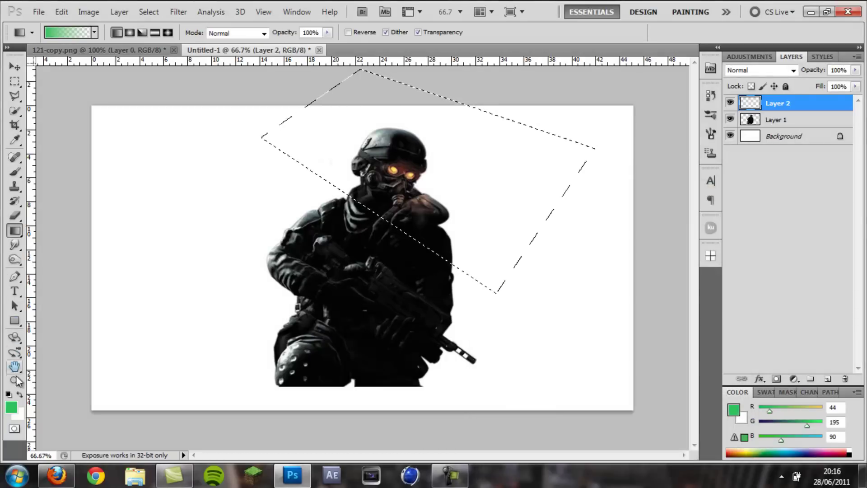
click(11, 409)
click(571, 202)
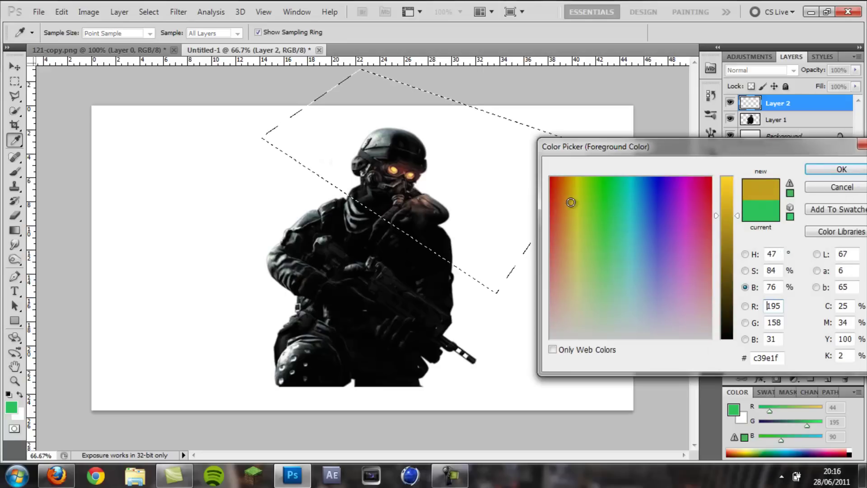
drag(571, 202, 567, 194)
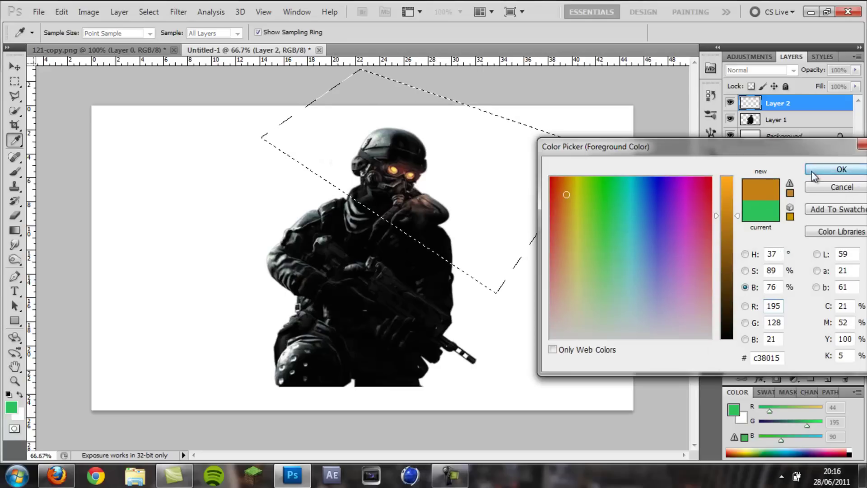
click(842, 169)
- Fill the band with the orange gradient, deselect, and clip Layer 2 to the soldier
key(g)
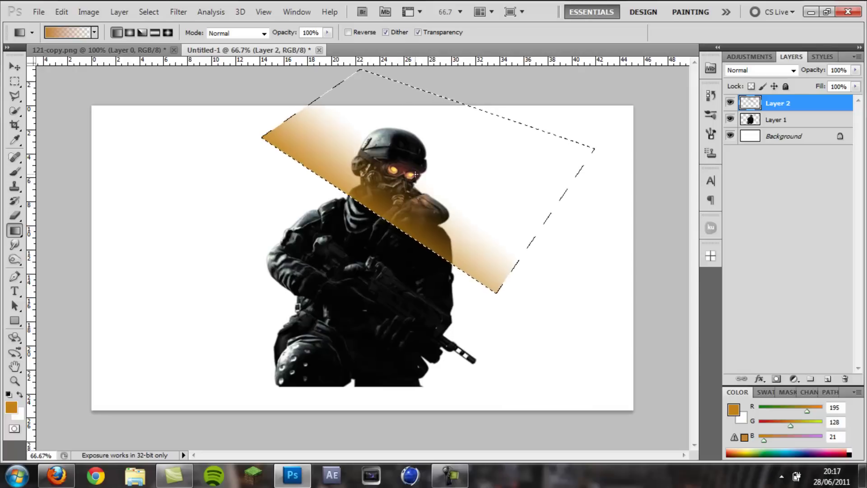
key(ctrl+z)
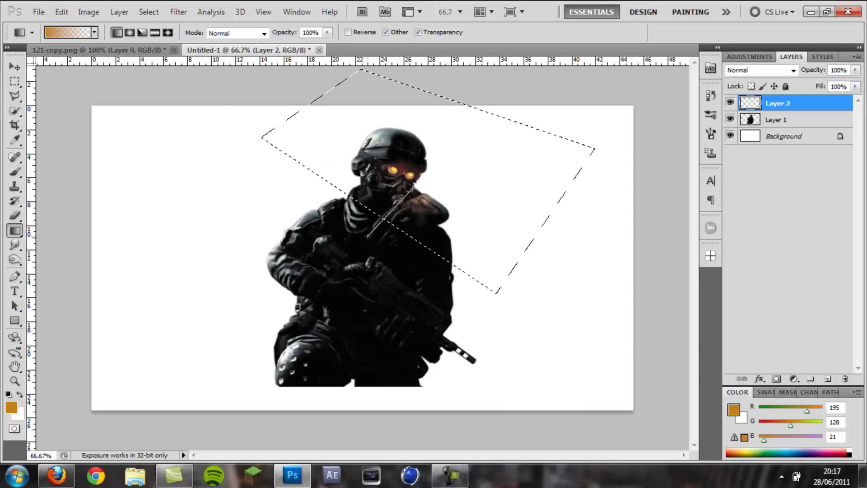
key(ctrl+z)
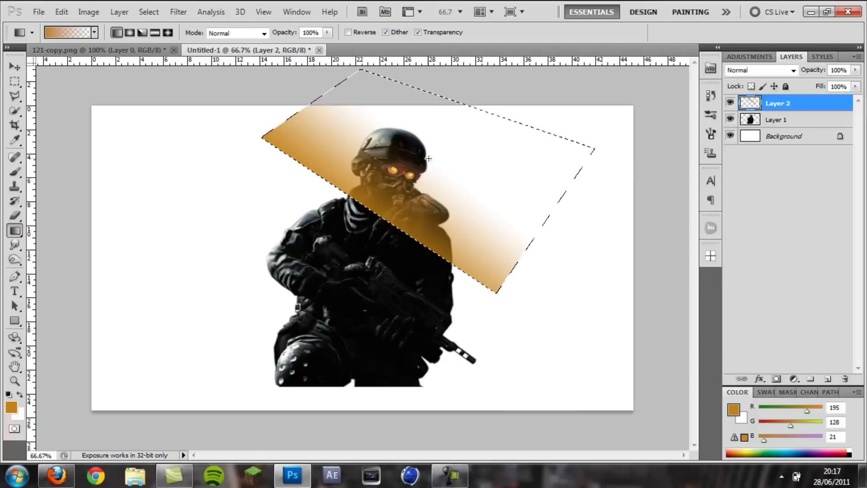
key(ctrl+d)
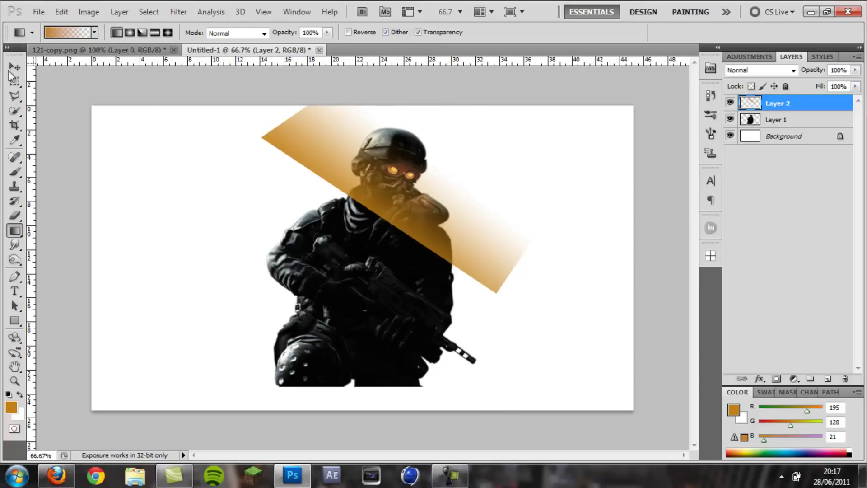
key(v)
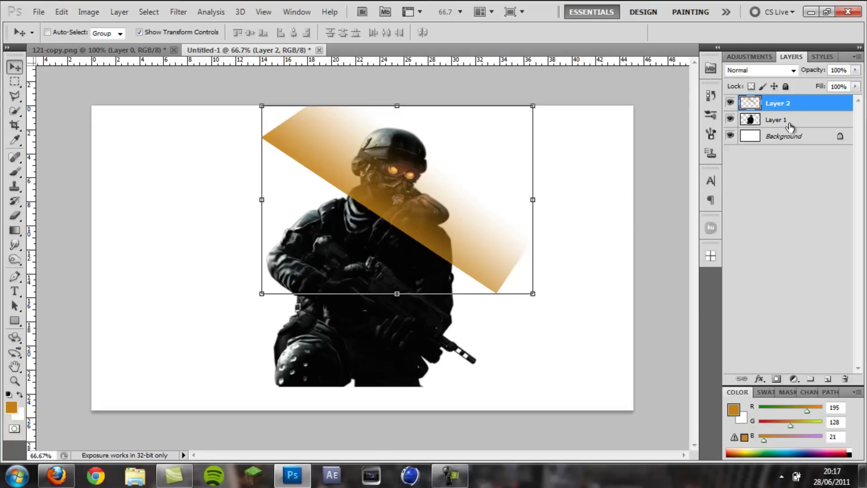
right_click(796, 107)
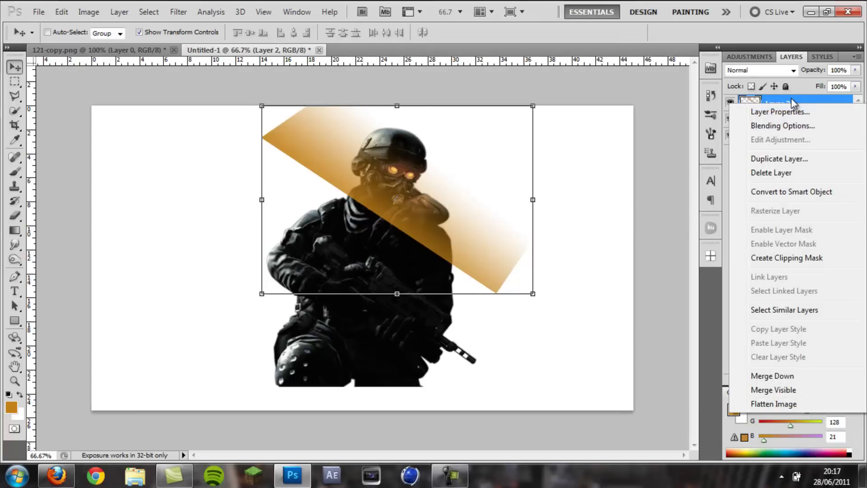
click(774, 258)
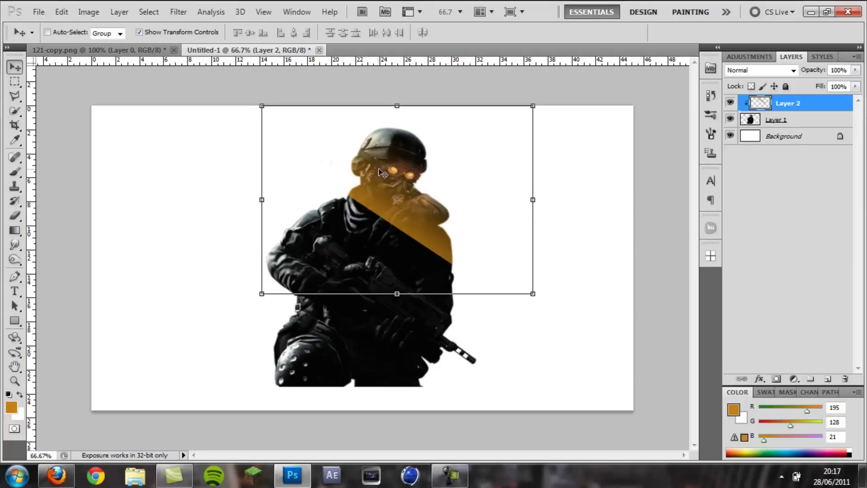
- Add a new layer clipped above the gradient and set up the Brush tool
click(828, 379)
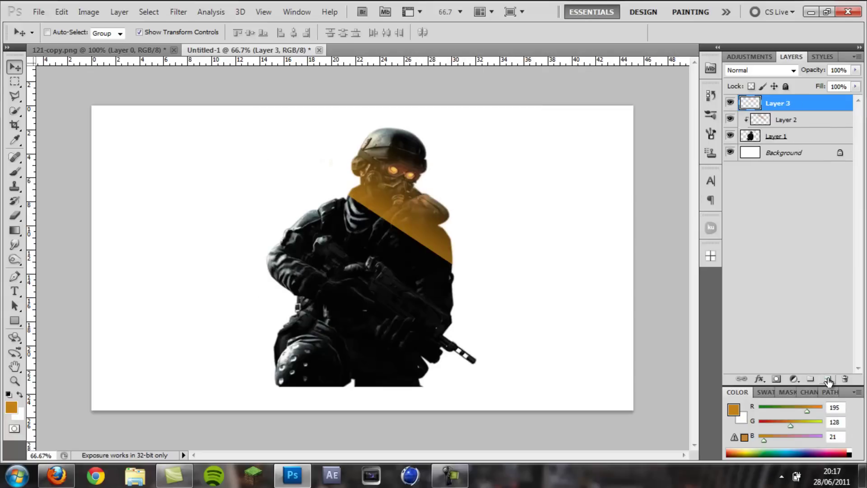
right_click(790, 104)
click(775, 259)
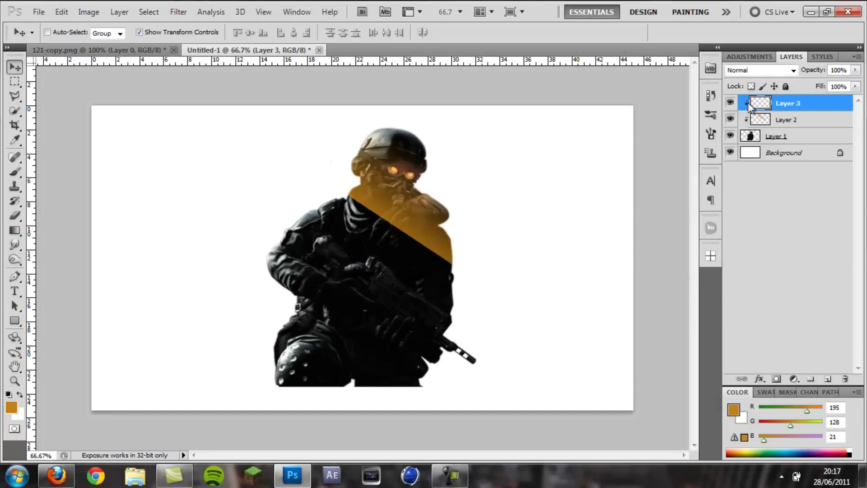
click(15, 171)
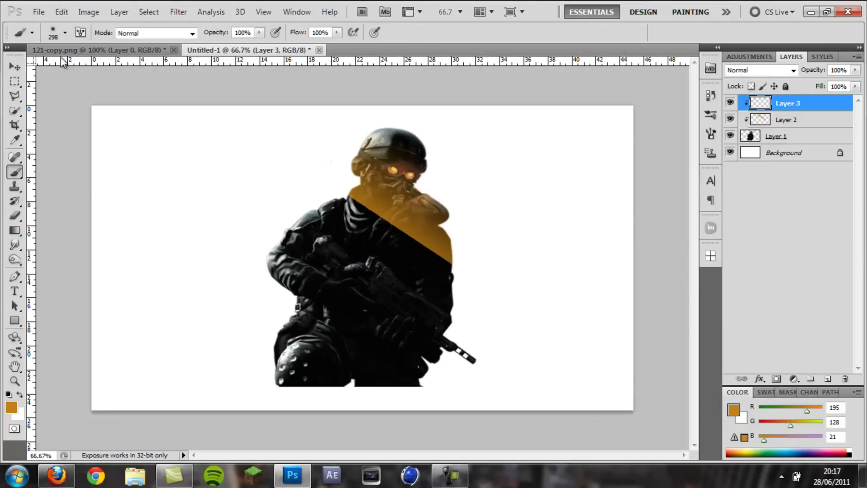
click(65, 33)
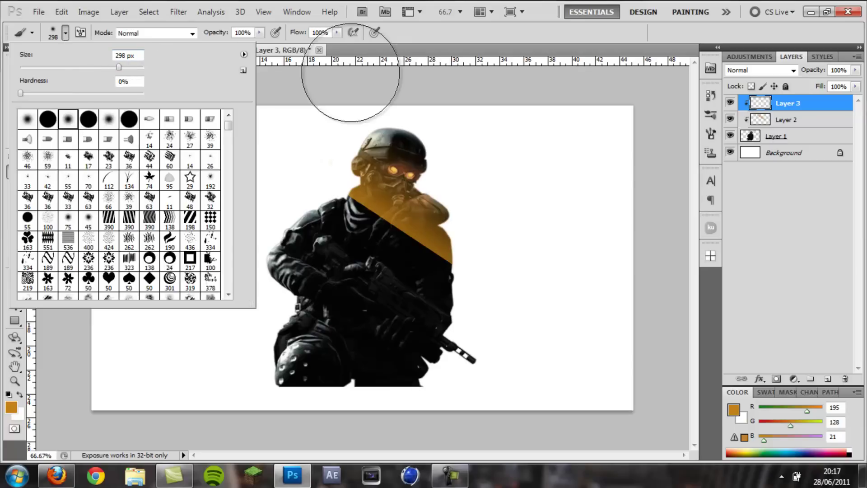
key(Return)
- Paint a soft purple glow on the left shoulder and lower Layer 3 to 56% opacity
click(12, 408)
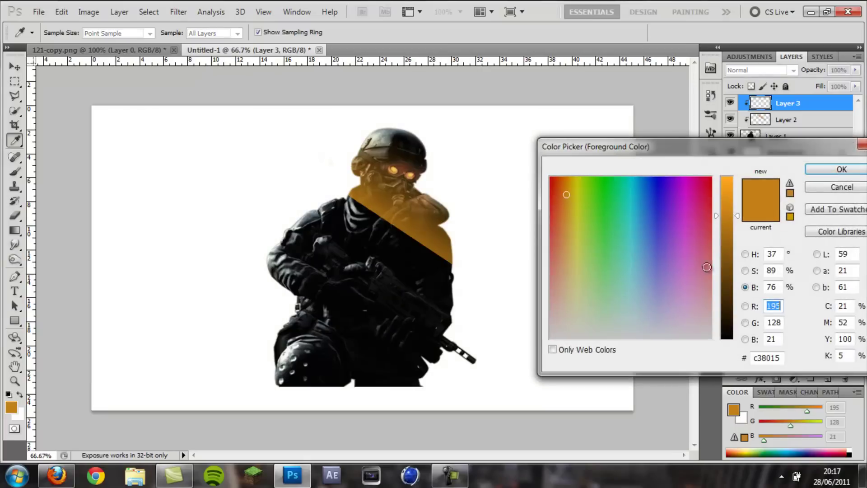
drag(691, 210, 685, 258)
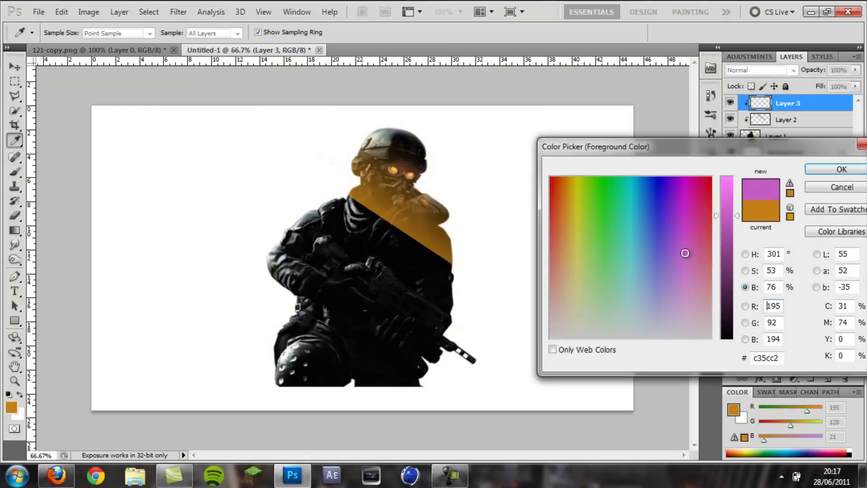
click(817, 169)
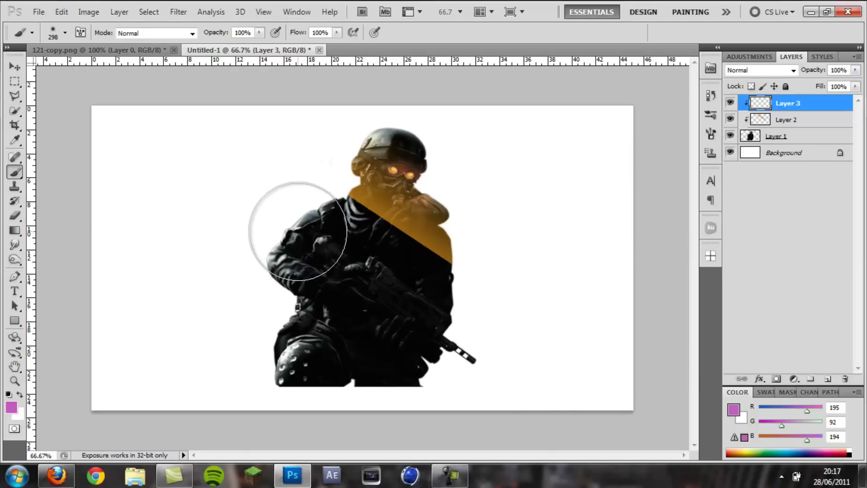
click(300, 218)
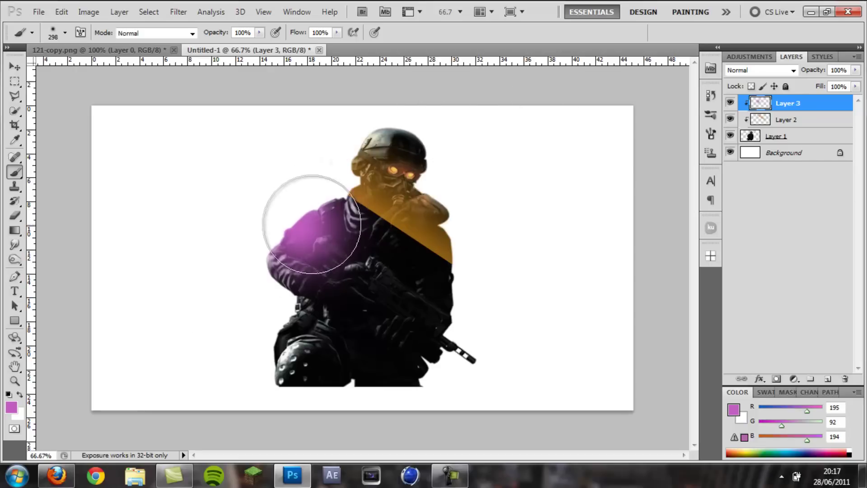
drag(819, 73, 790, 74)
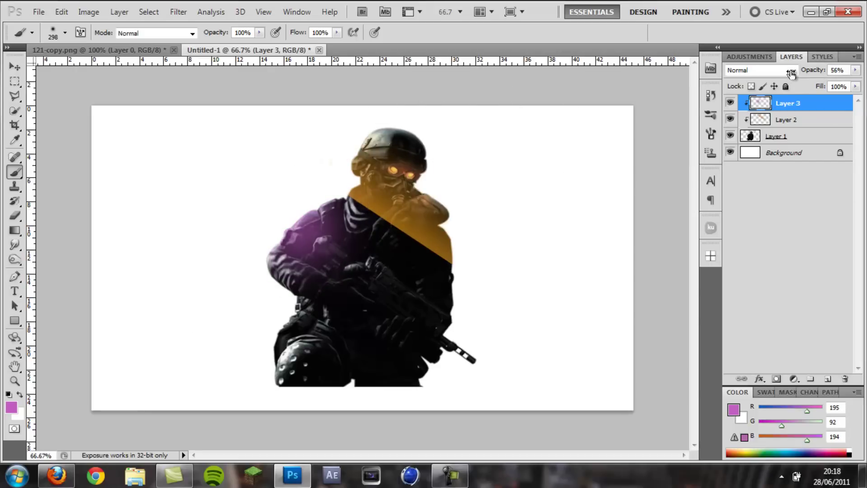
click(14, 66)
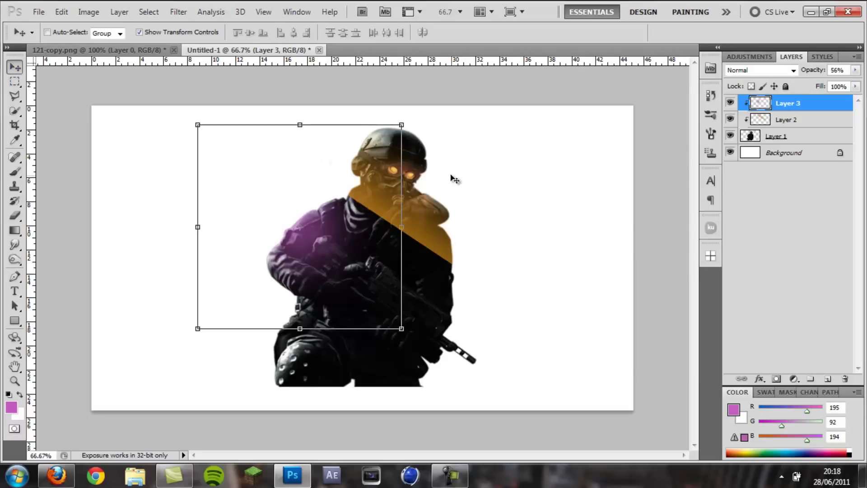
click(14, 96)
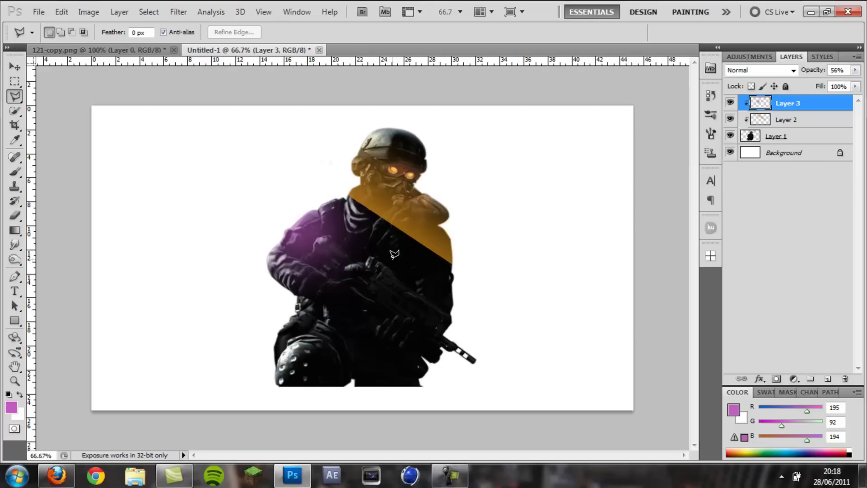
- On Layer 1, outline a thin diagonal band across the soldier's arms
click(794, 138)
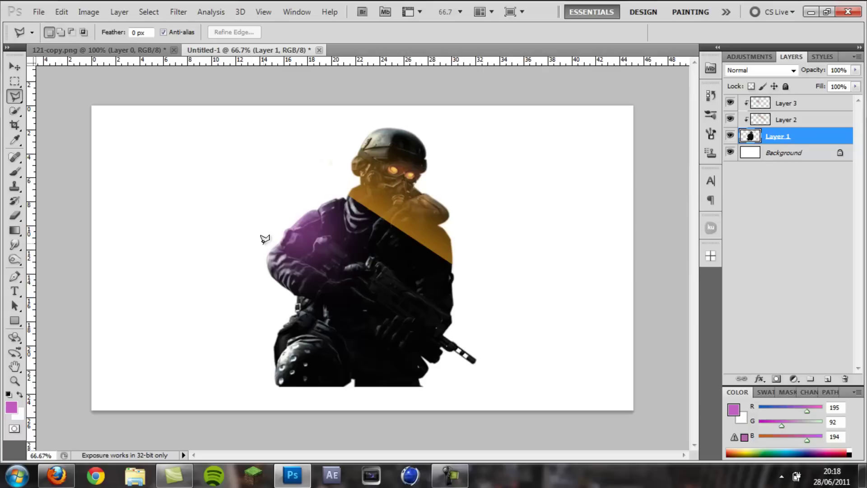
click(251, 258)
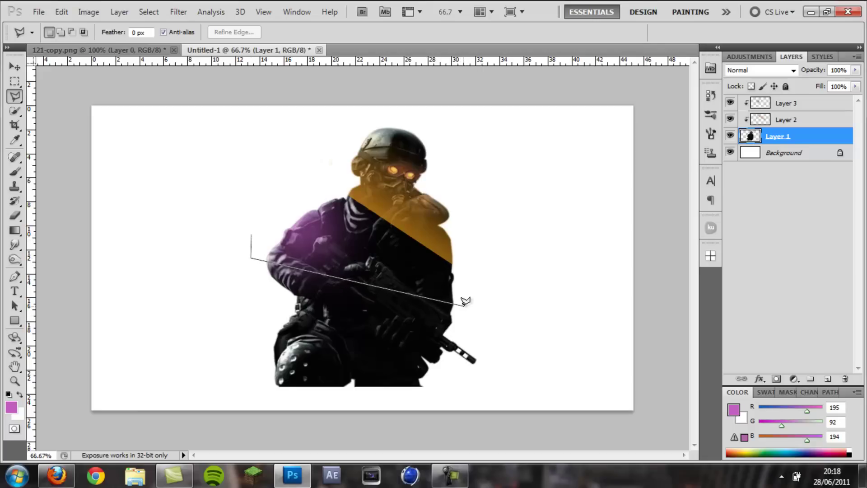
click(254, 230)
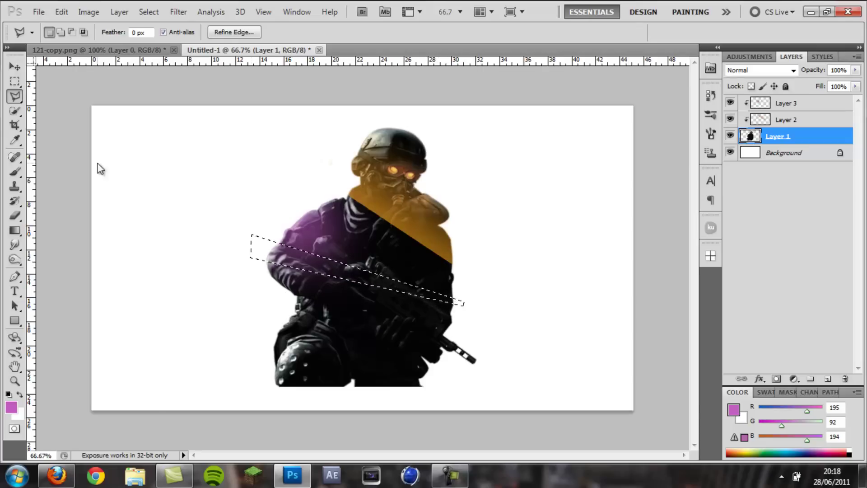
click(15, 67)
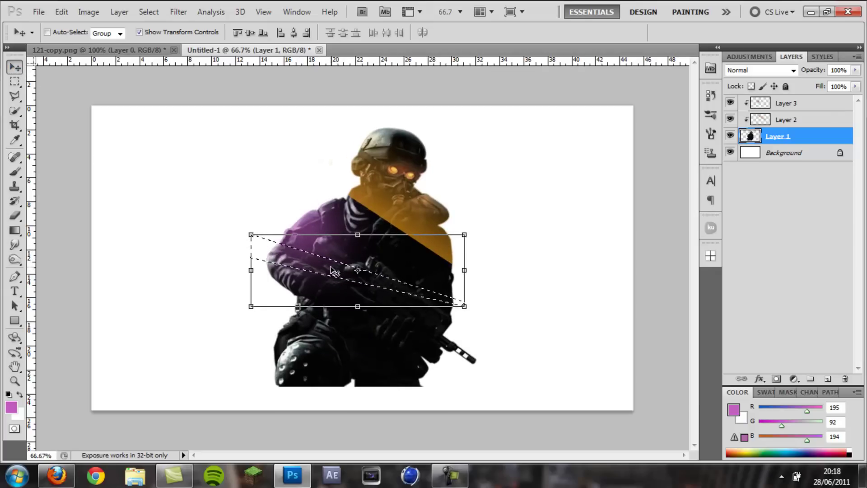
- Free-transform the band, nudge it with the arrow keys, and deselect
key(Escape)
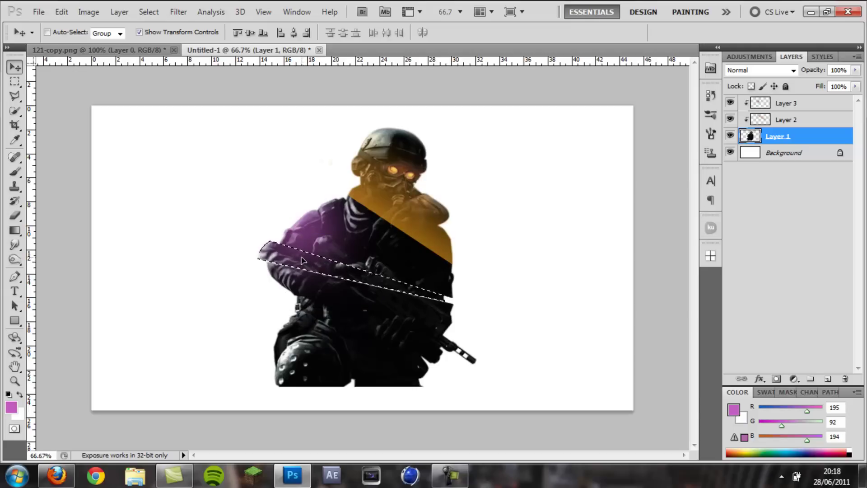
key(ctrl+t)
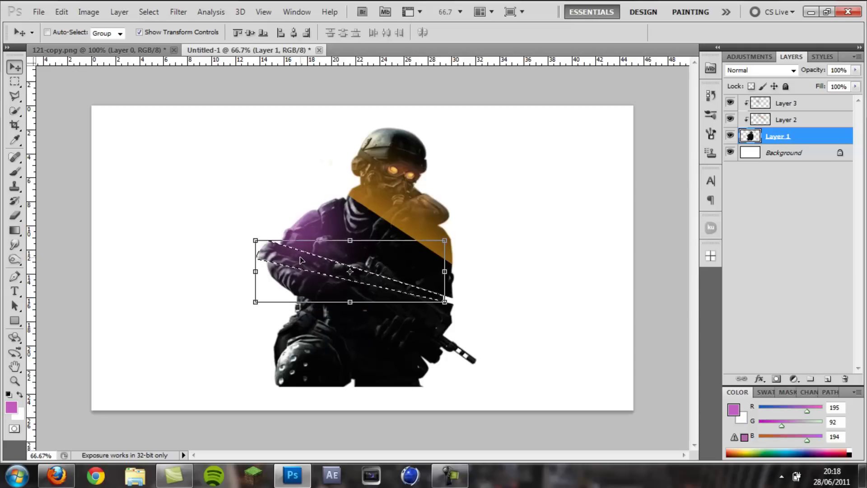
key(Down)
key(Down)
key(Down)
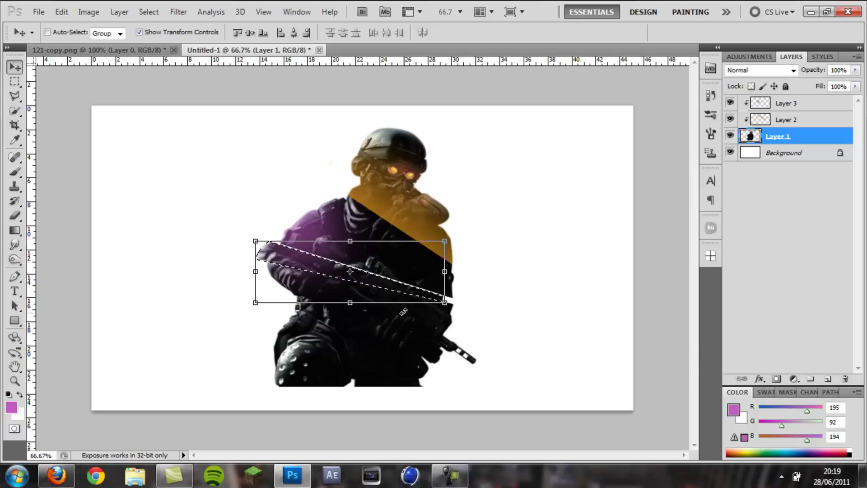
key(Up)
key(Up)
key(Up)
key(ctrl+d)
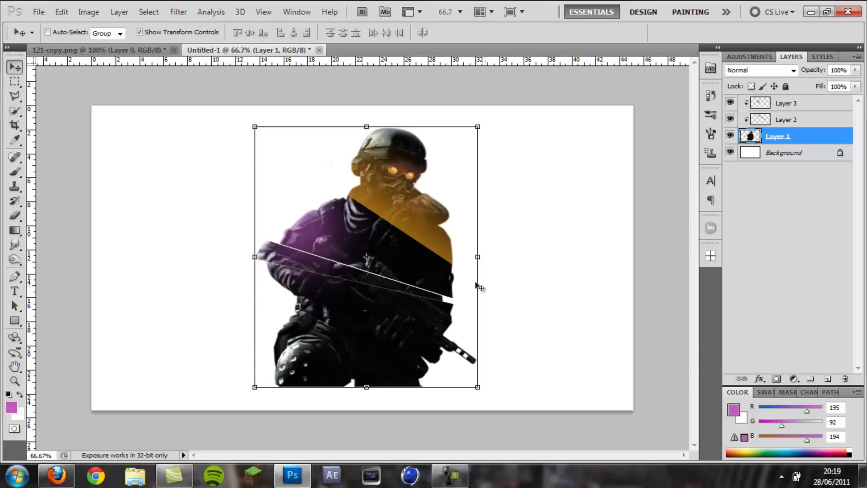
- Toggle the band selection back and off to compare the offset slice line
key(ctrl+z)
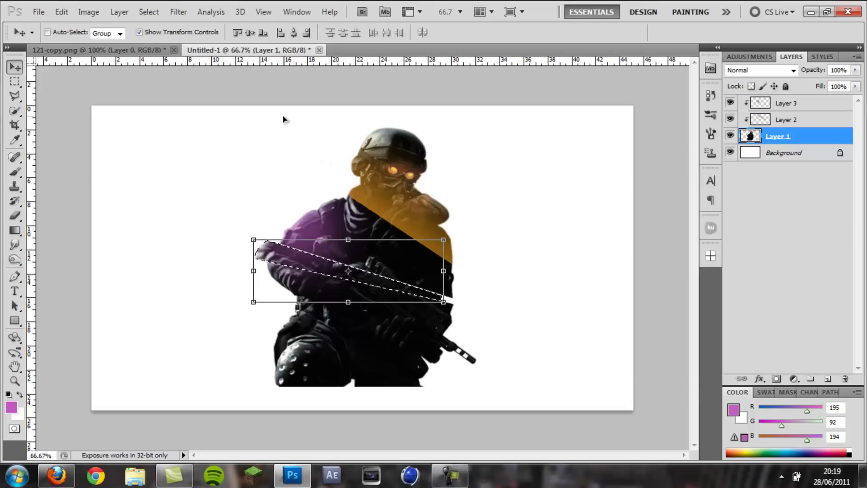
key(ctrl+d)
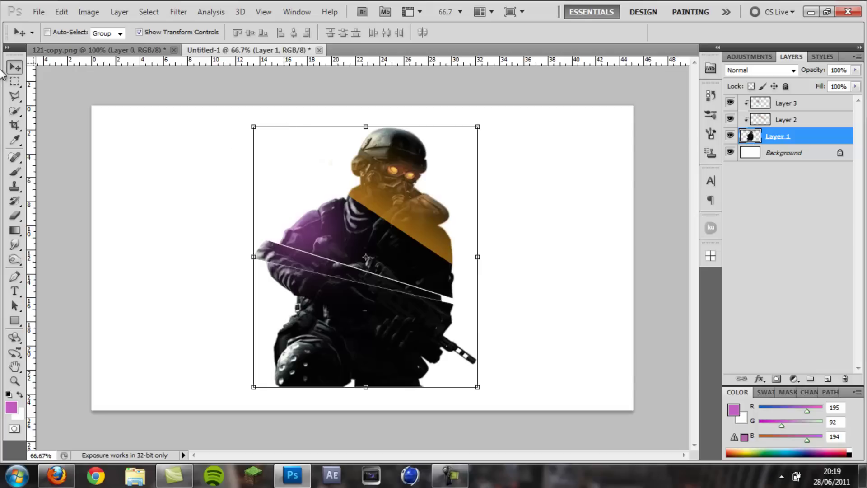
key(ctrl+z)
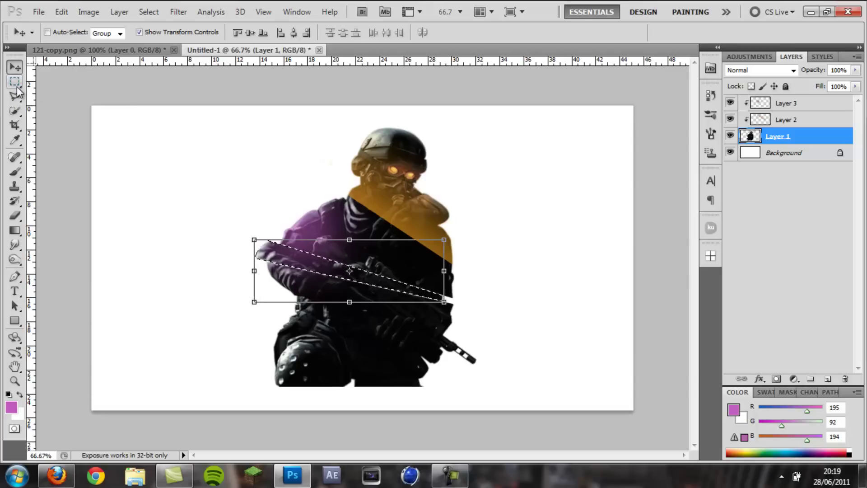
key(ctrl+d)
click(16, 92)
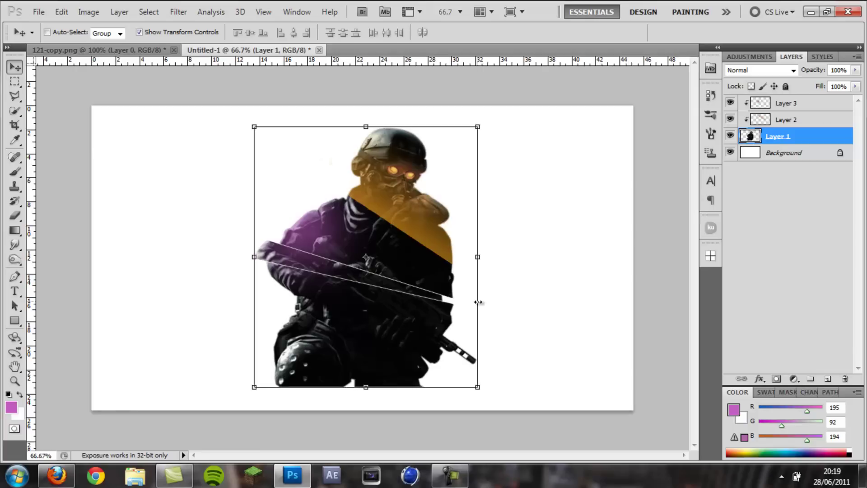
click(15, 96)
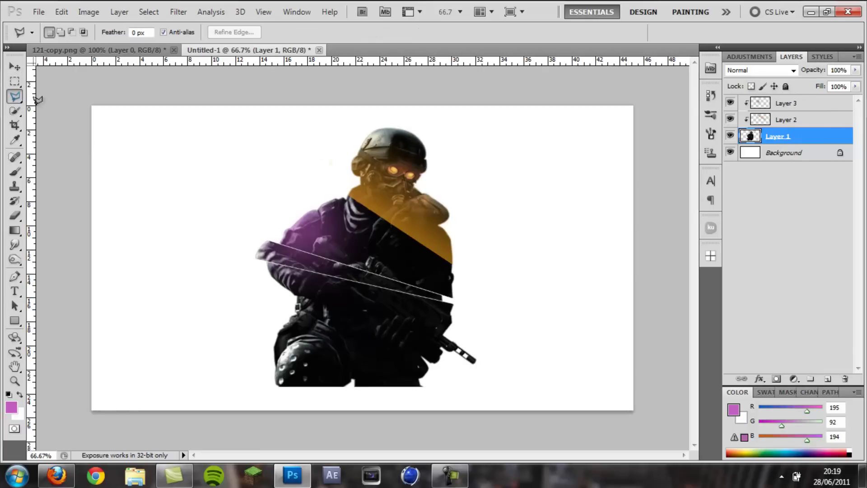
- Cut a lower diagonal slice of the soldier onto a new layer with Layer via Cut
click(469, 317)
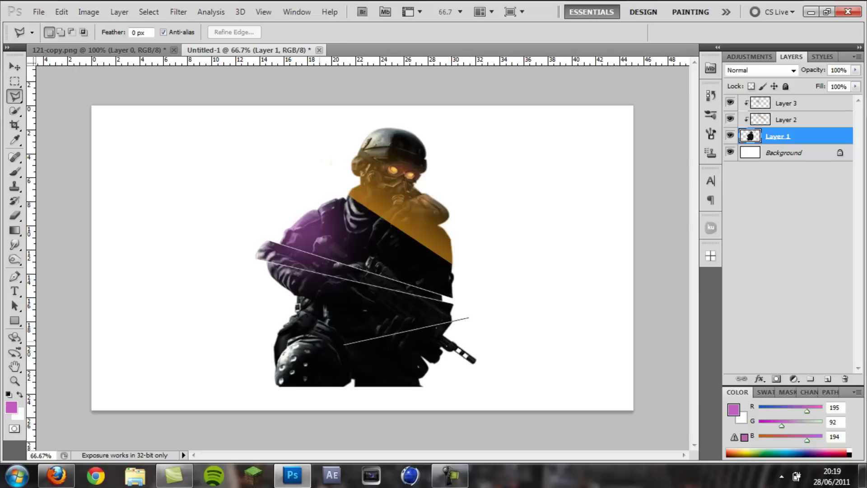
click(259, 340)
click(259, 347)
click(503, 377)
click(470, 319)
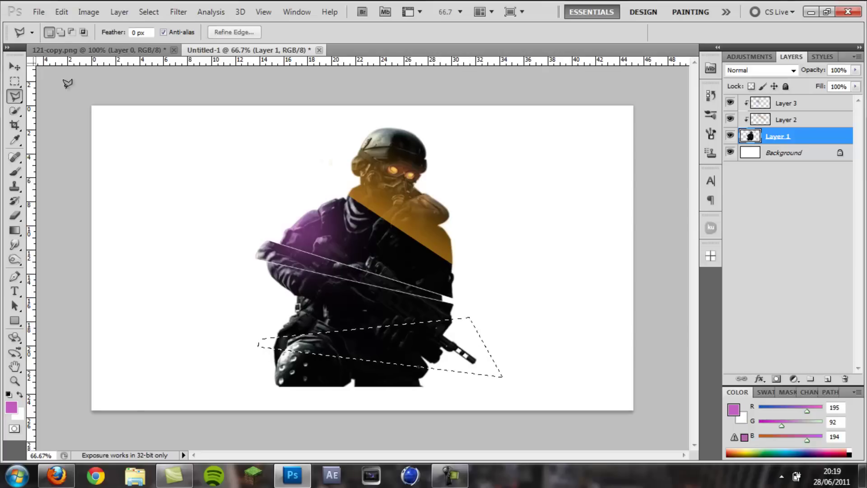
right_click(421, 346)
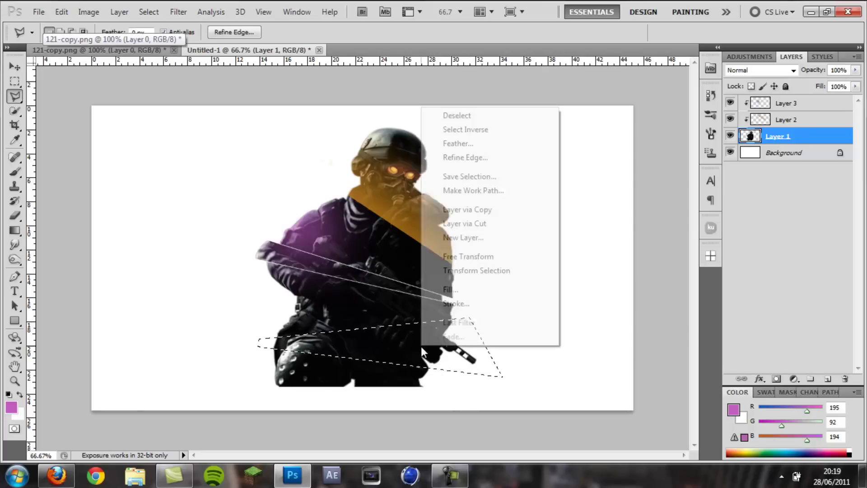
click(476, 223)
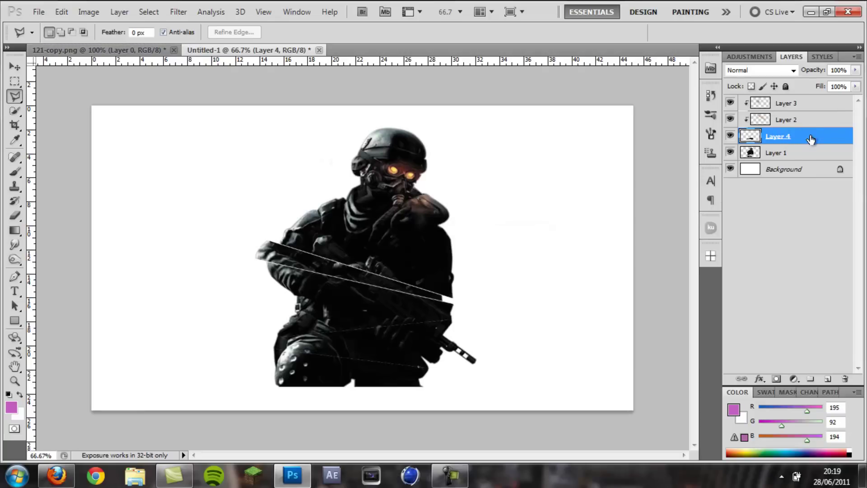
- Move Layer 4 below Layer 1 and re-clip Layers 2 and 3 to the soldier
drag(788, 141, 787, 162)
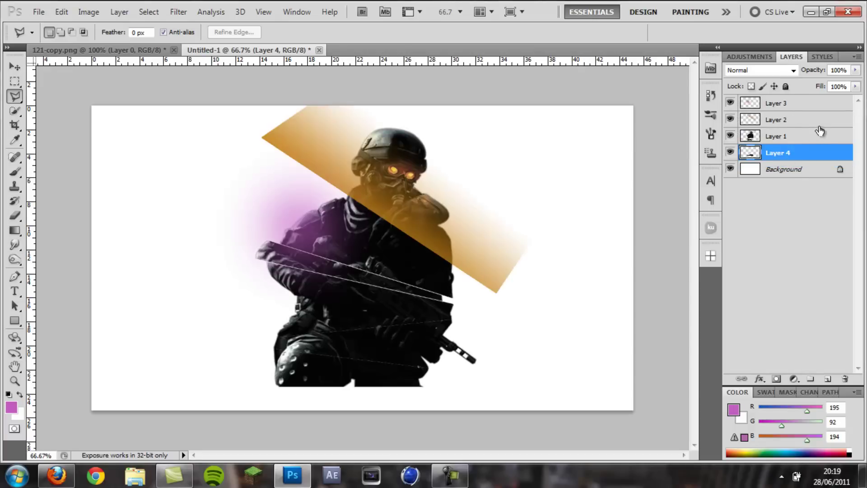
click(800, 121)
click(788, 104)
shift+click(788, 119)
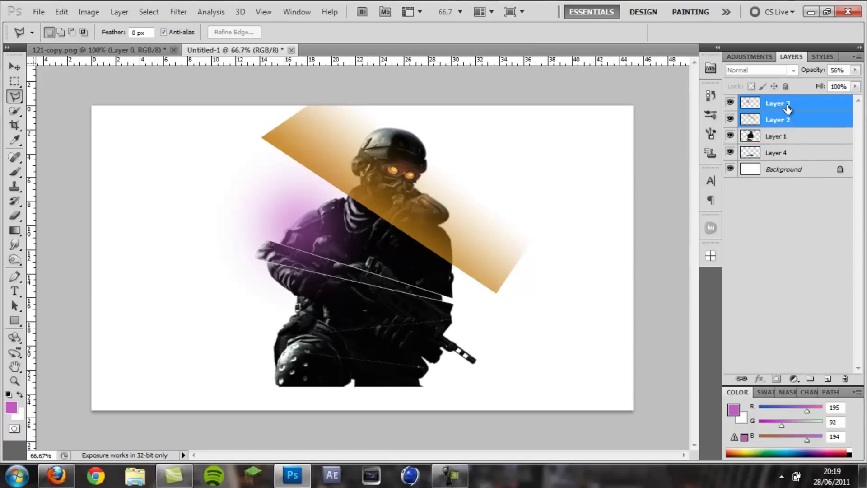
right_click(788, 120)
click(789, 261)
click(787, 153)
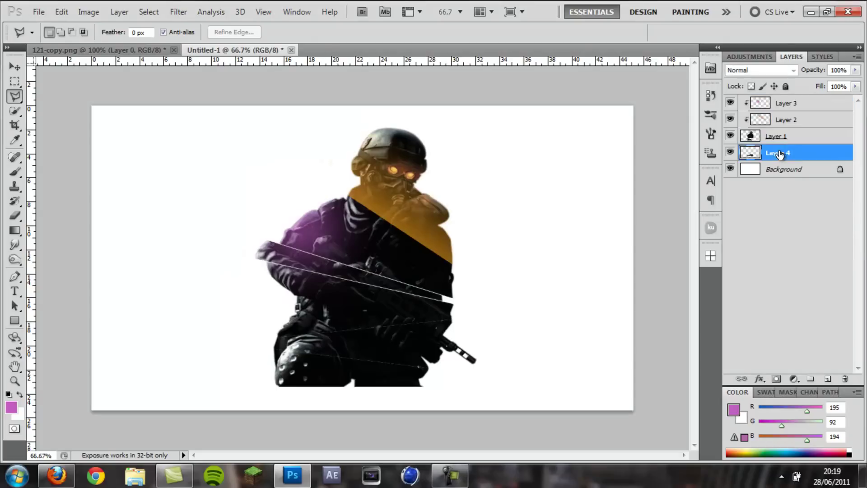
- Drag and nudge the lower slice so it sits offset from the soldier
key(v)
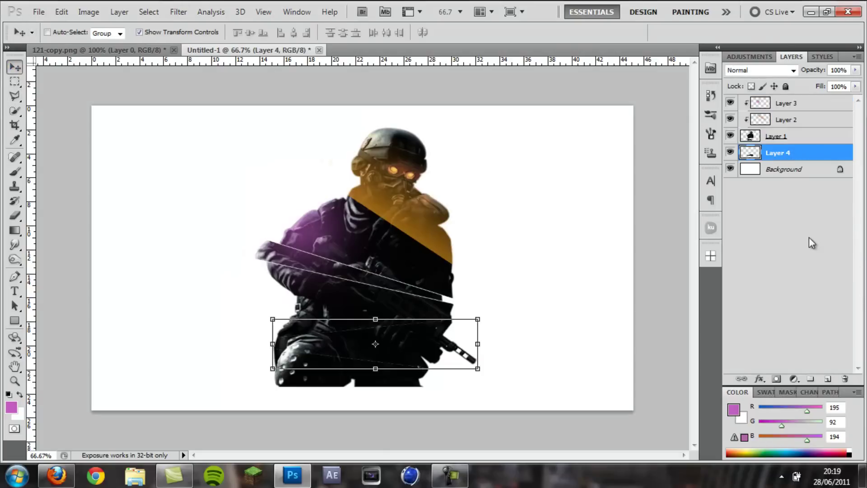
right_click(410, 285)
click(399, 347)
drag(399, 348, 390, 344)
key(Right)
key(Right)
key(Right)
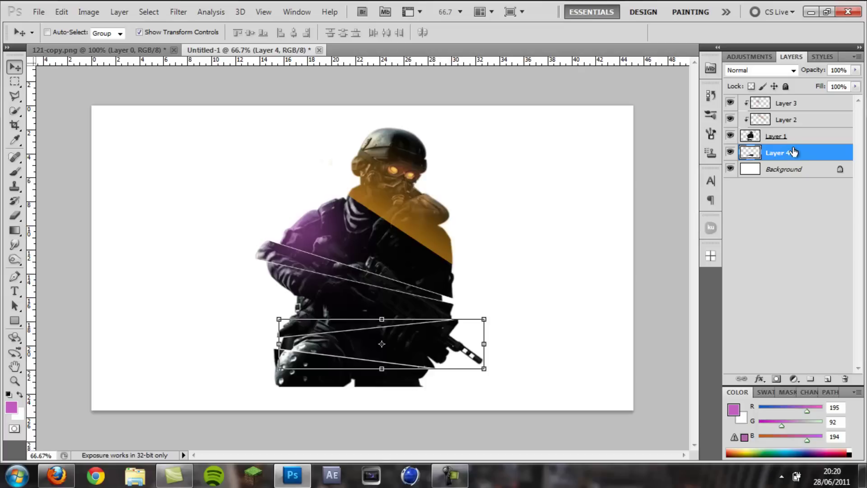
- Toggle visibility of the soldier, slice and background layers to inspect the slice, then restore them
click(752, 138)
click(793, 156)
click(793, 137)
click(730, 136)
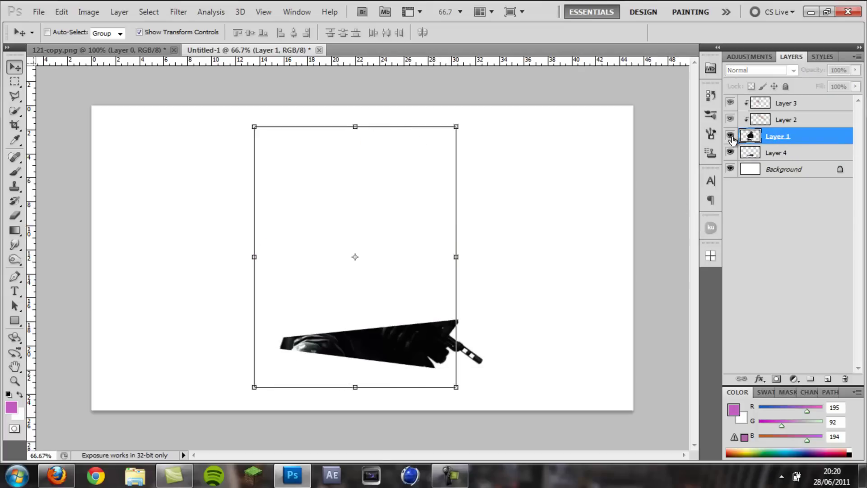
click(730, 136)
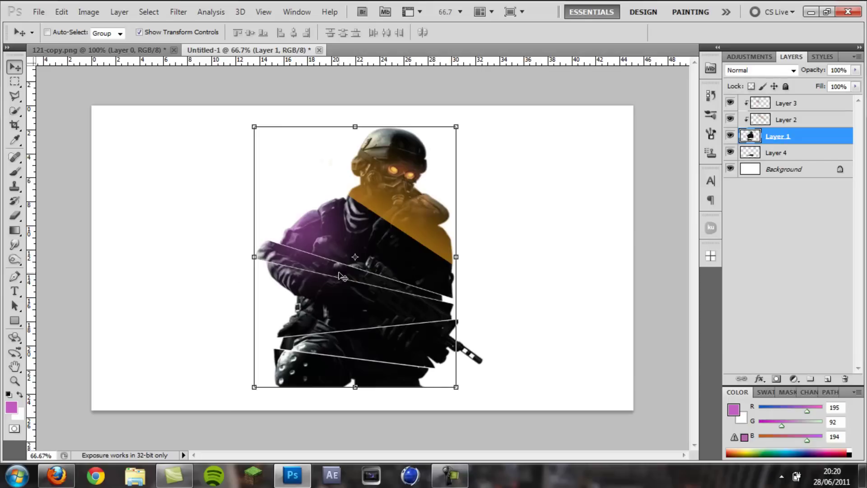
click(730, 135)
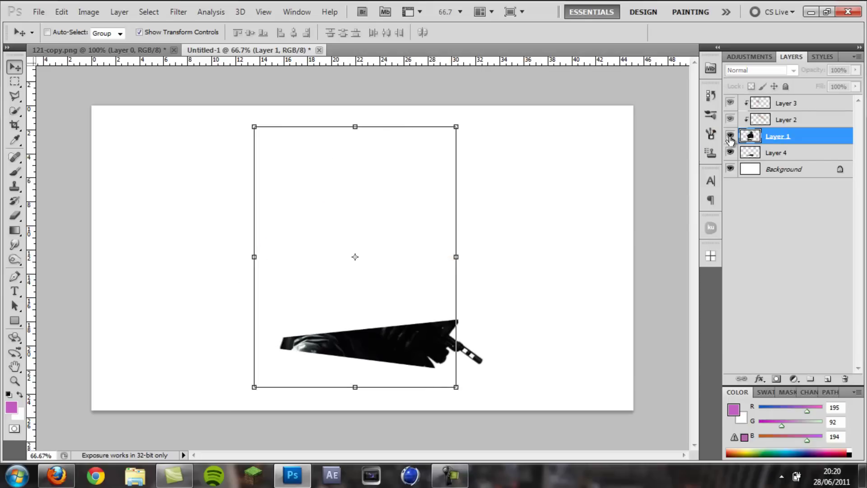
click(731, 136)
click(730, 136)
click(730, 137)
click(795, 154)
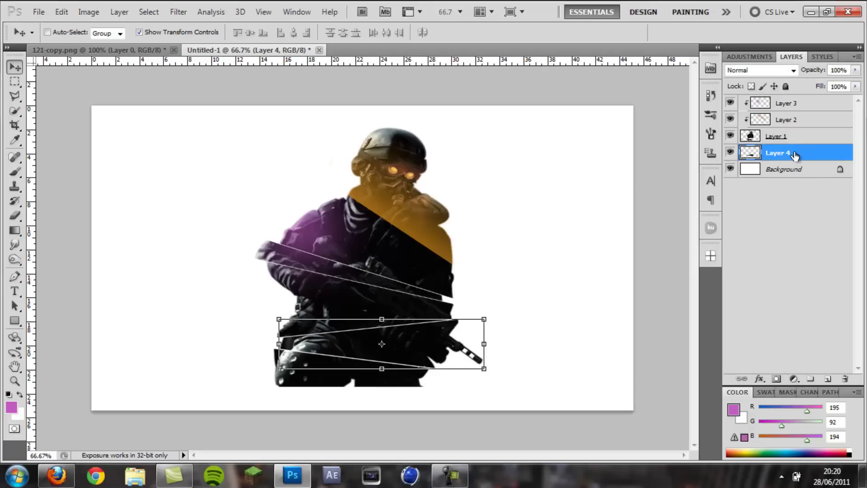
click(730, 153)
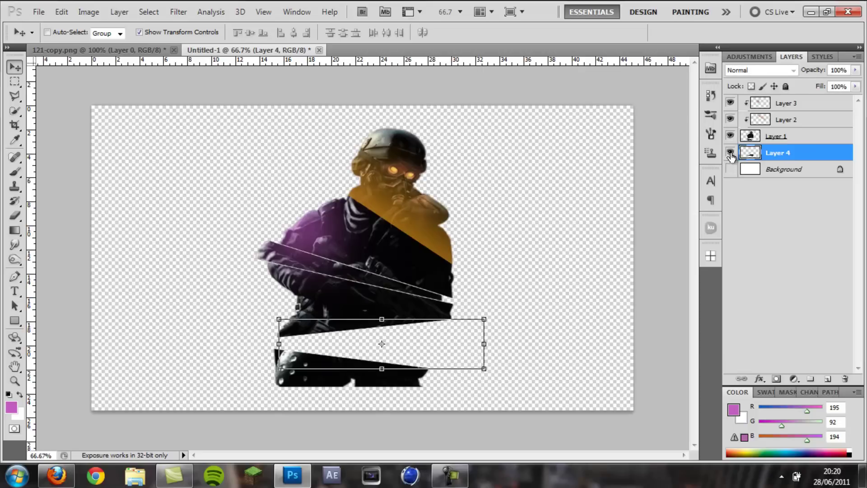
click(730, 152)
click(730, 169)
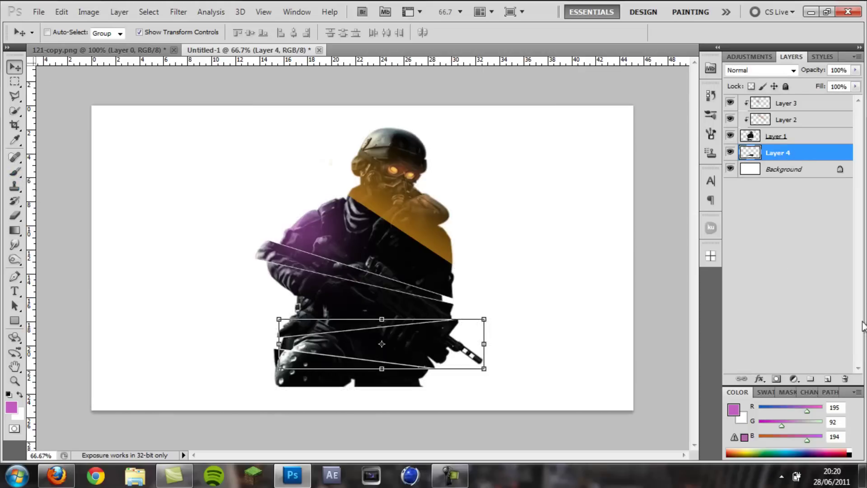
- Add Layer 5 clipped to the lower slice and paint it bright green 3ec341
click(826, 379)
right_click(809, 153)
click(720, 310)
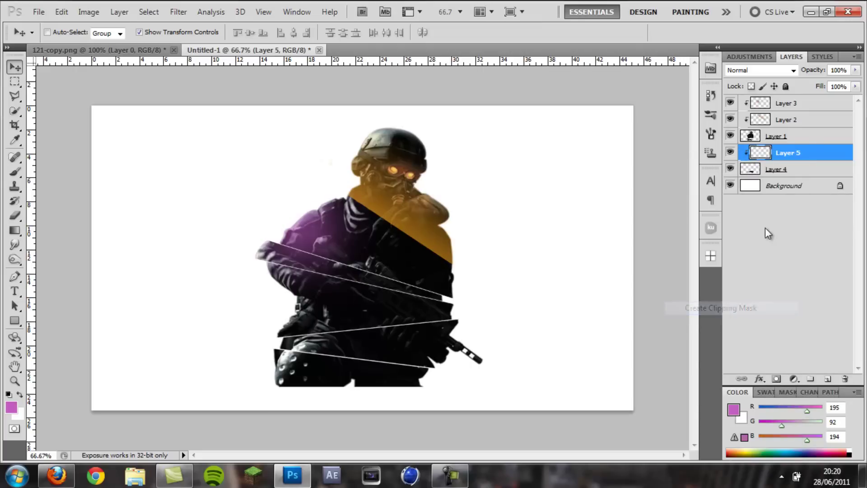
click(15, 172)
click(9, 408)
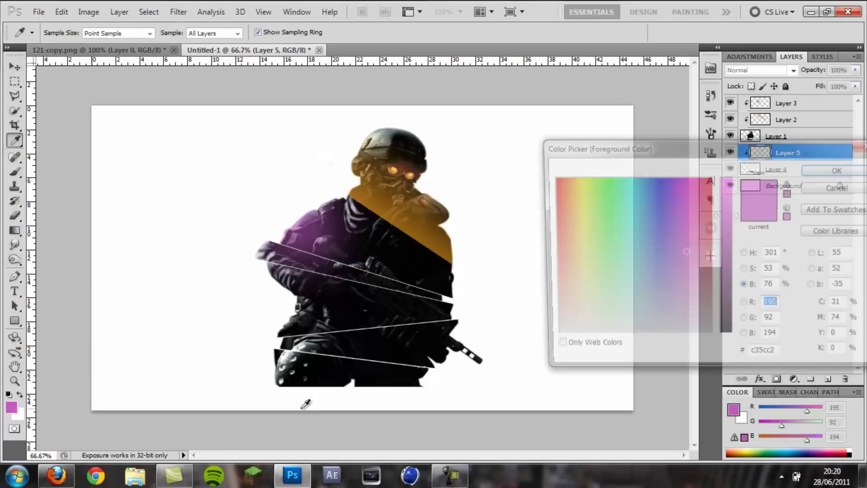
drag(619, 229, 607, 227)
click(854, 170)
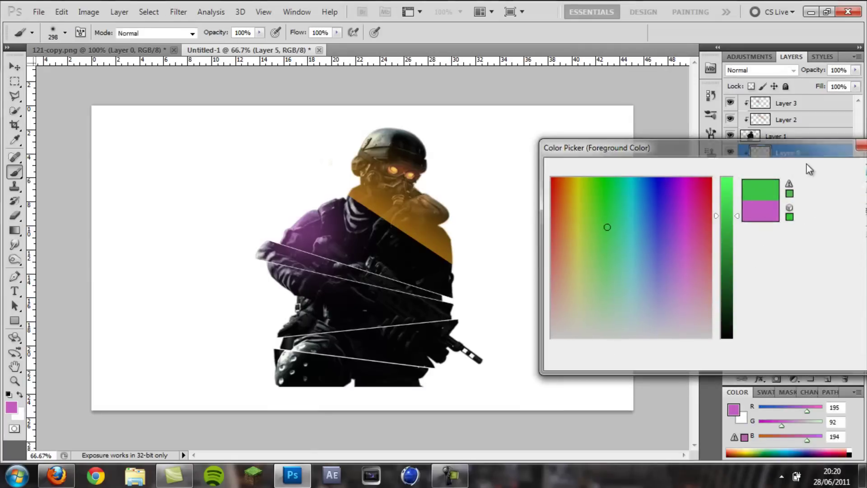
mouse_move(354, 412)
mouse_down()
mouse_move(362, 345)
mouse_move(434, 333)
mouse_up()
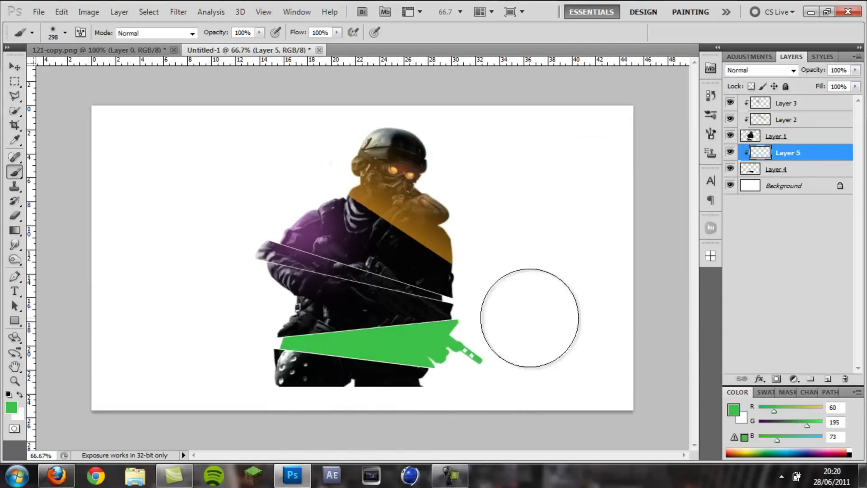
- Set Layer 5's blend mode to Color, then select Layer 4 and check its strip
click(746, 70)
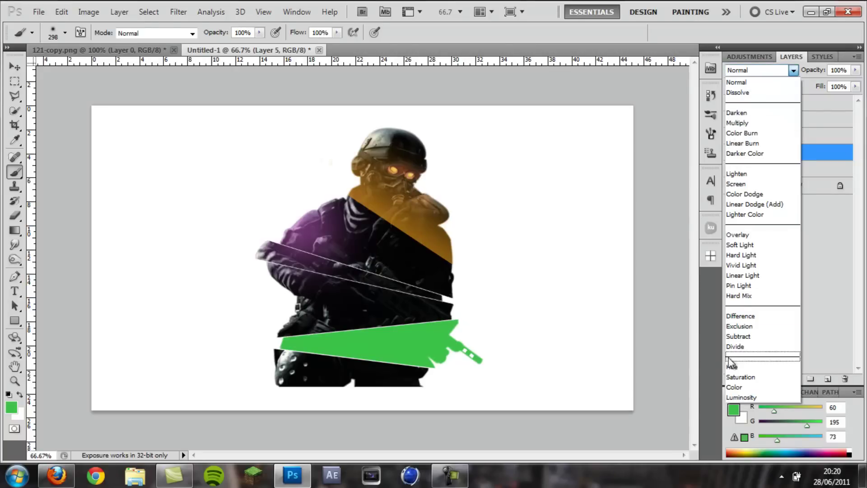
click(734, 387)
click(15, 67)
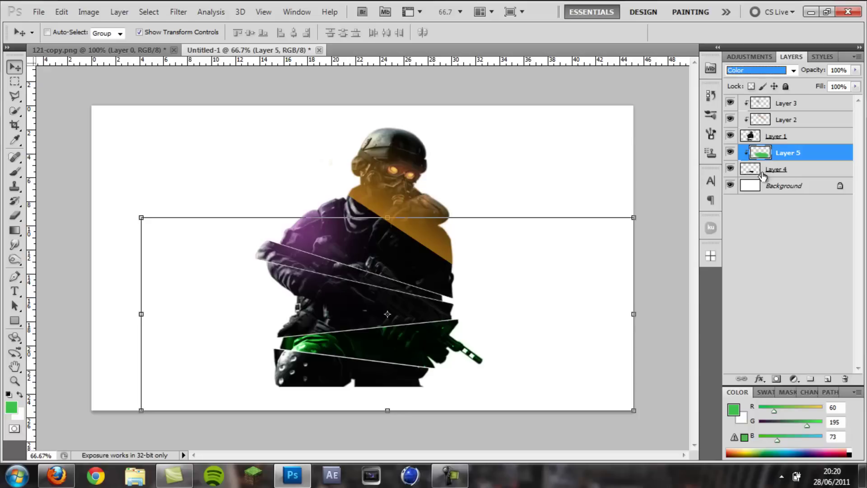
click(89, 12)
click(90, 12)
click(769, 172)
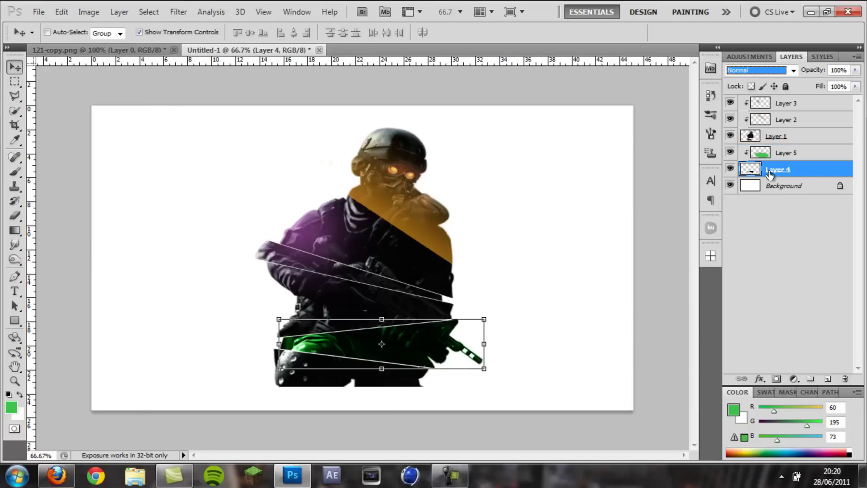
click(731, 170)
click(731, 170)
click(89, 12)
- Brighten Layer 4 with a Curves midpoint raised to 46/222
mouse_move(135, 43)
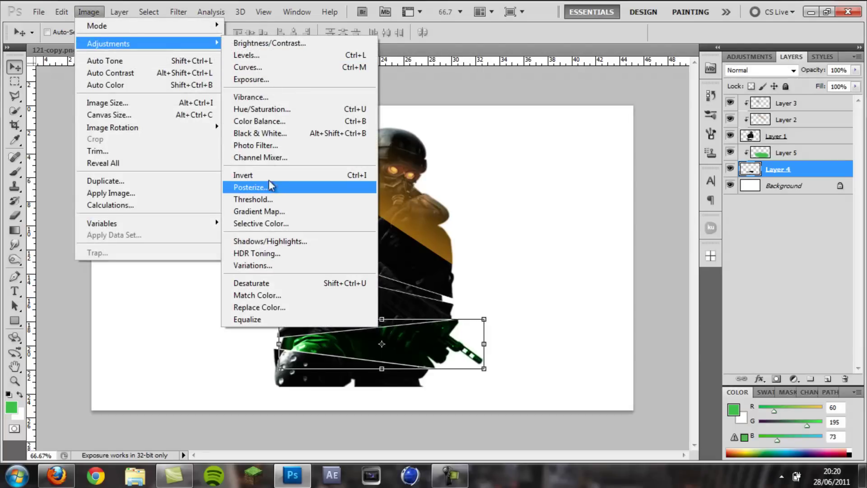
click(248, 67)
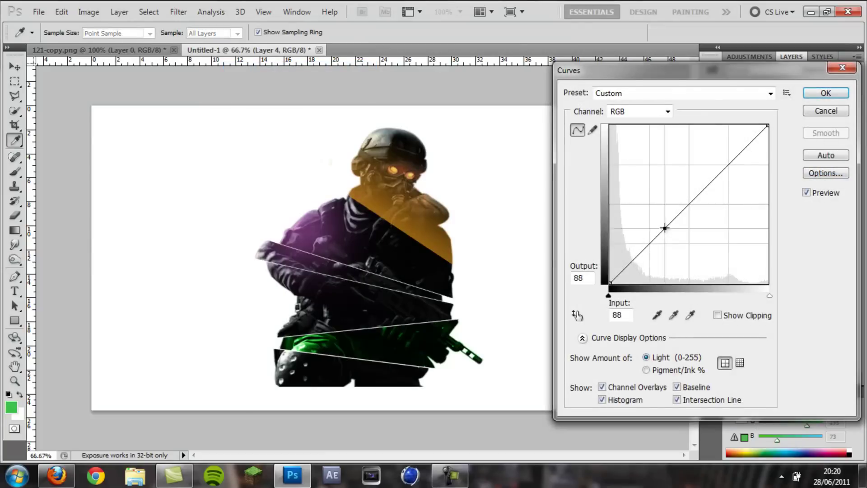
drag(664, 228, 639, 146)
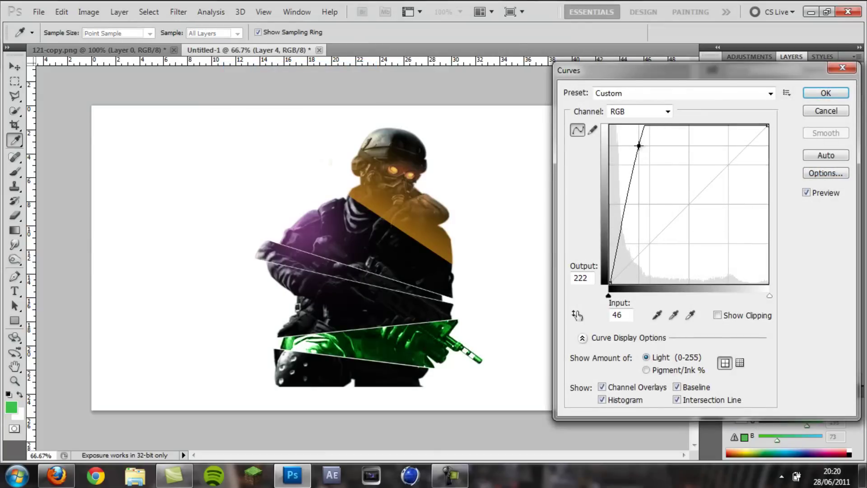
click(821, 93)
- Boost Layer 4's saturation to +100 with Hue/Saturation
click(89, 12)
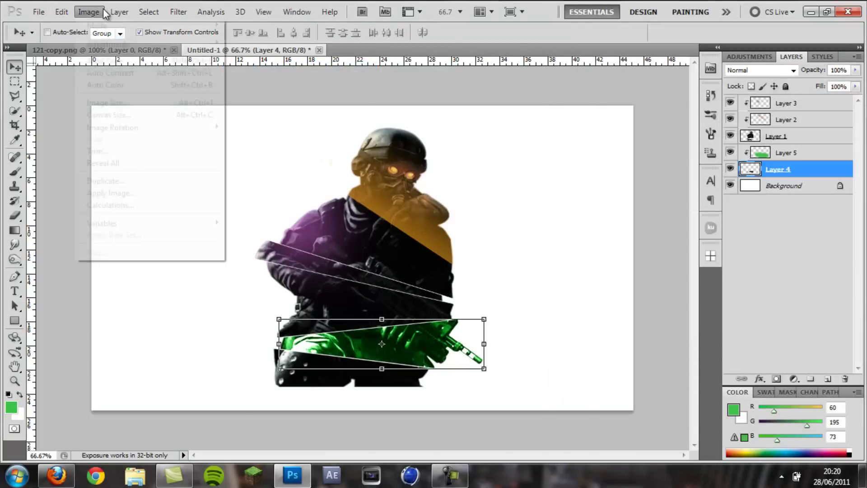
mouse_move(190, 43)
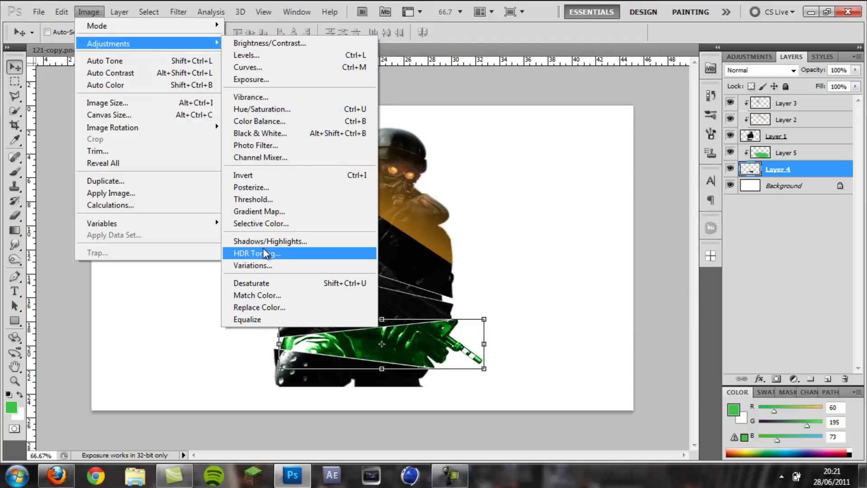
click(266, 110)
drag(692, 238, 792, 244)
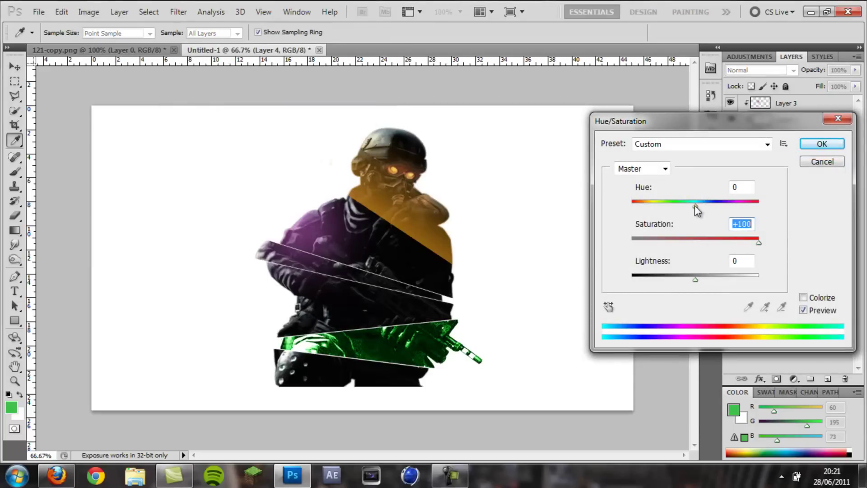
click(822, 162)
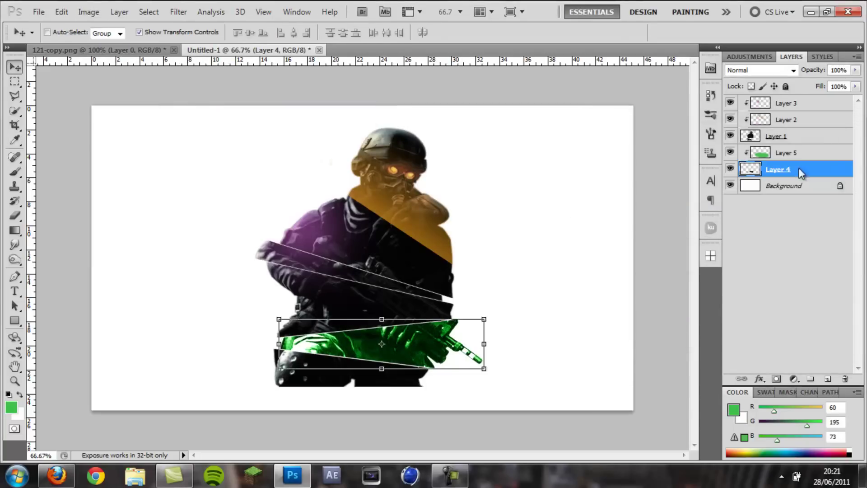
- Set Layer 3's blend mode to Color
click(796, 123)
click(789, 108)
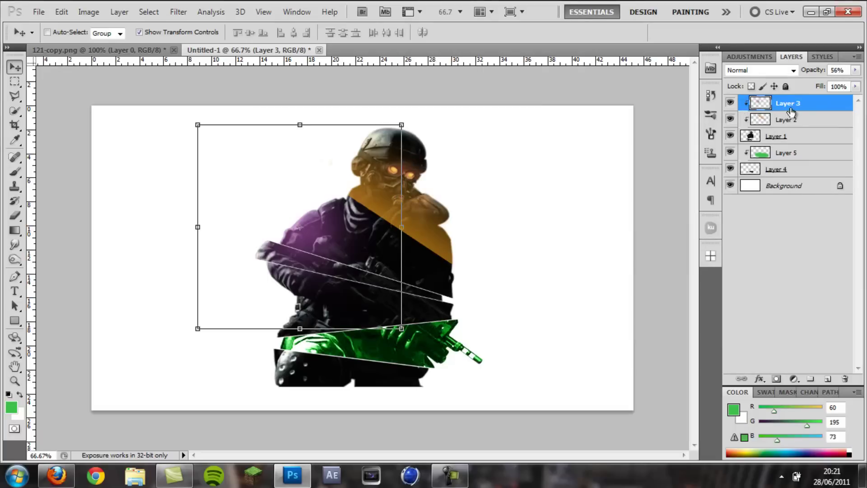
click(809, 121)
click(793, 108)
click(808, 156)
click(797, 107)
click(763, 71)
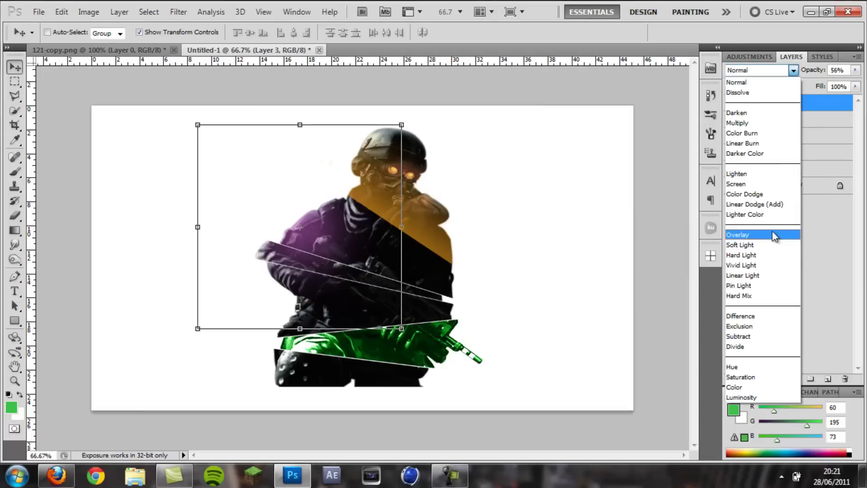
click(736, 387)
- Set Layer 2's blend mode to Color, turning the orange gradient into a golden tint
click(800, 119)
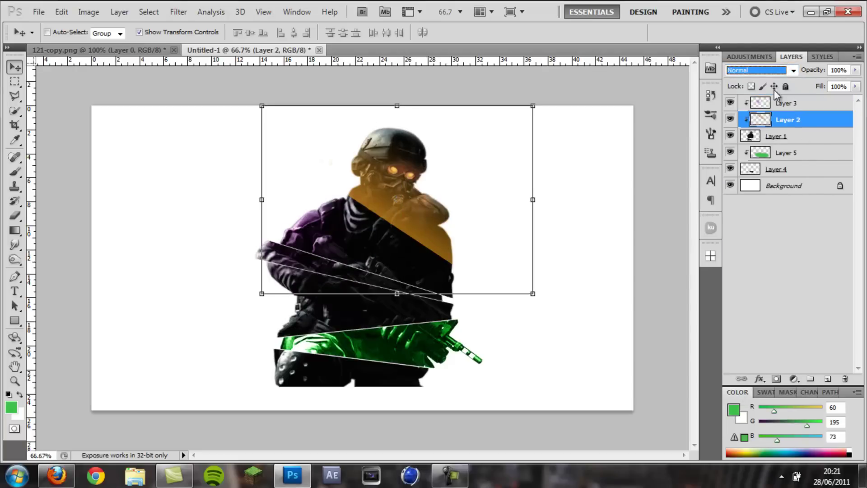
click(757, 72)
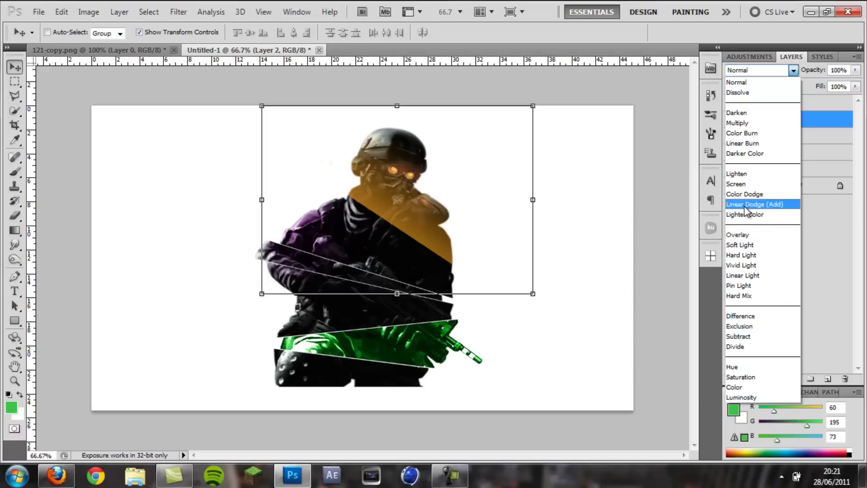
click(737, 387)
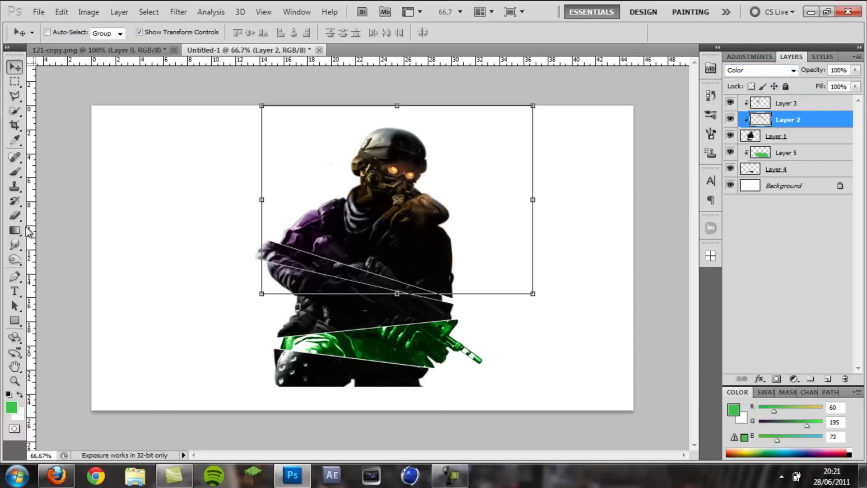
click(15, 215)
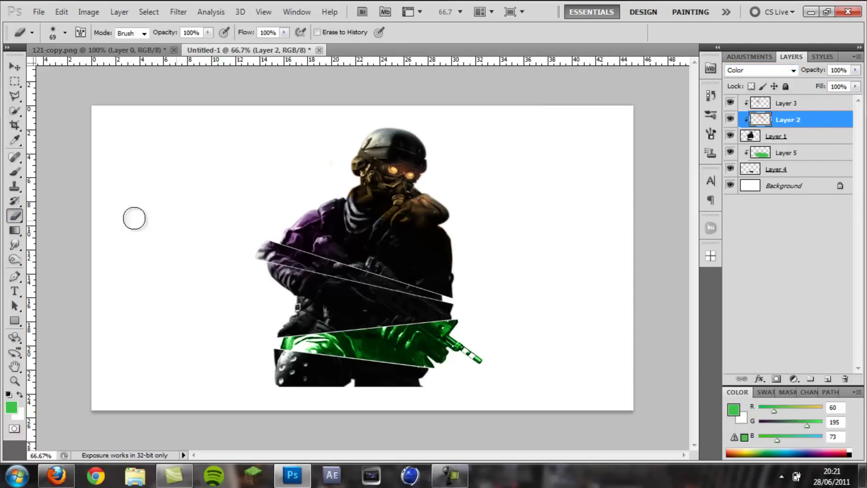
click(747, 71)
click(737, 387)
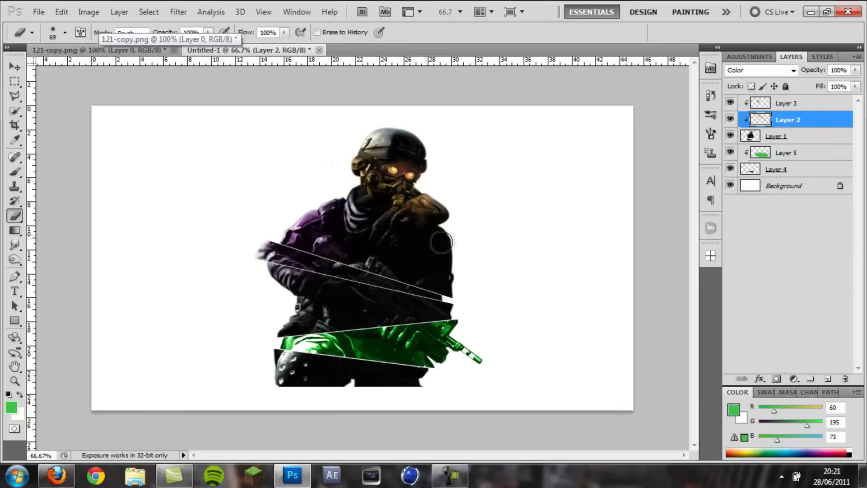
click(15, 66)
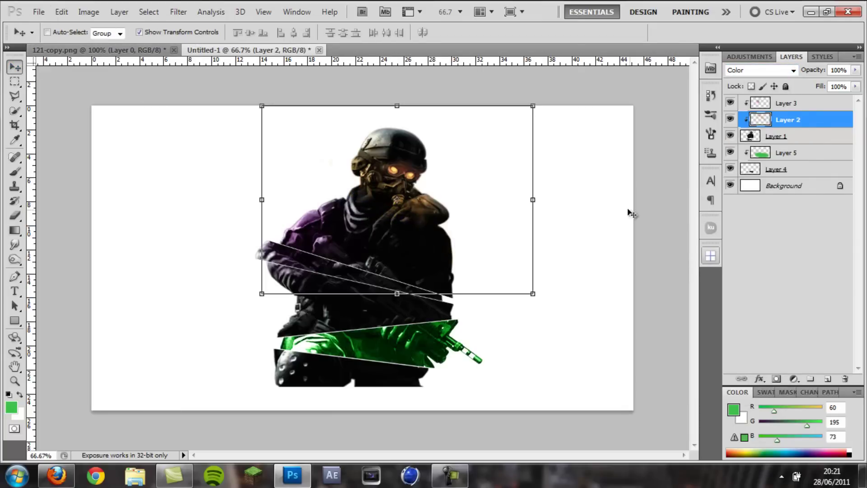
- Add a Gradient Map adjustment layer above Layer 3 in Overlay blend mode
click(803, 104)
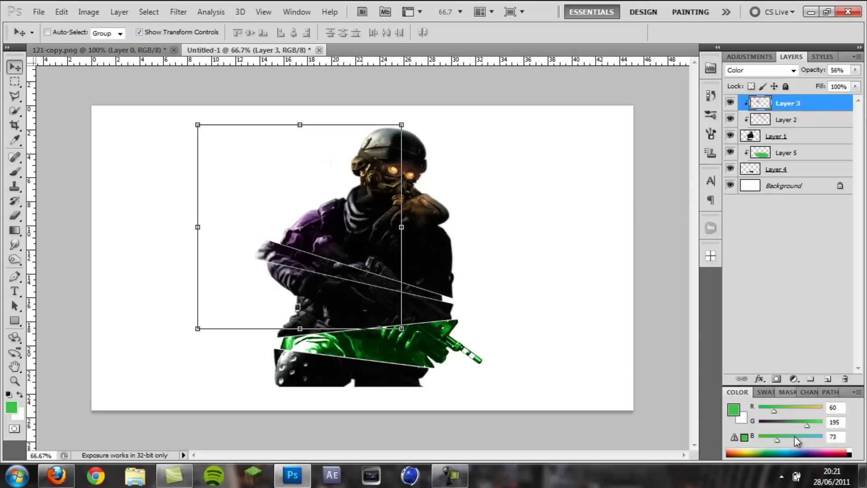
click(794, 379)
click(783, 352)
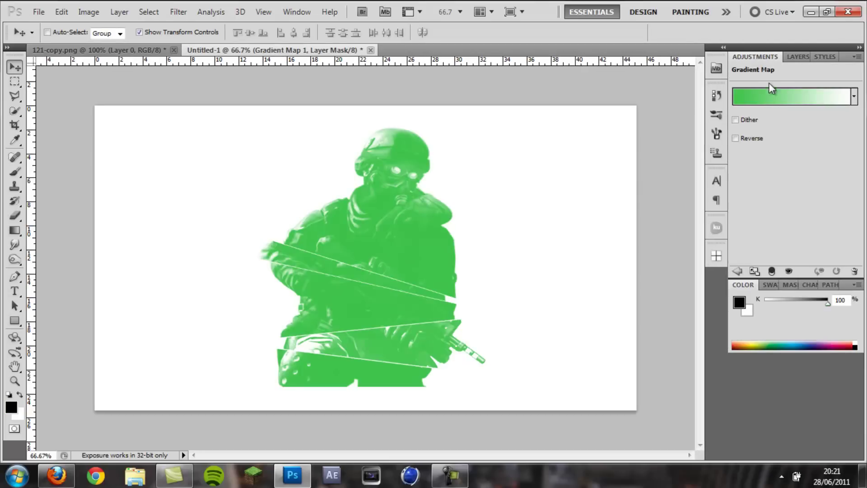
click(798, 57)
click(763, 70)
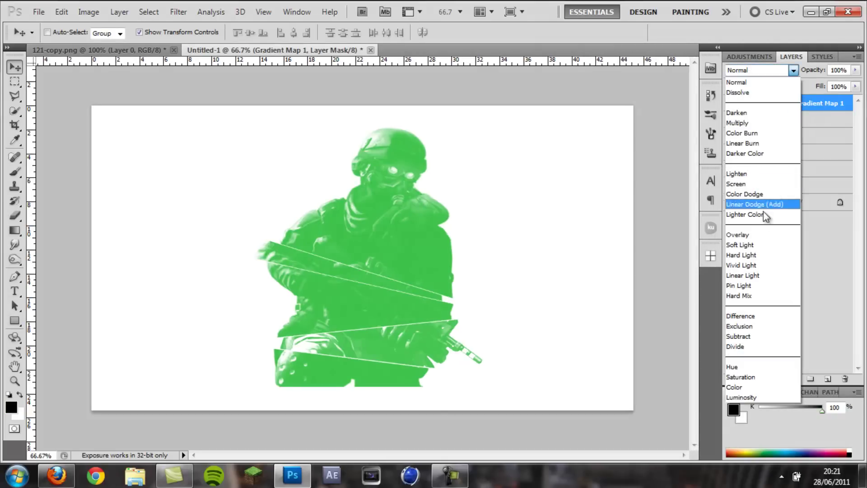
click(756, 234)
click(750, 57)
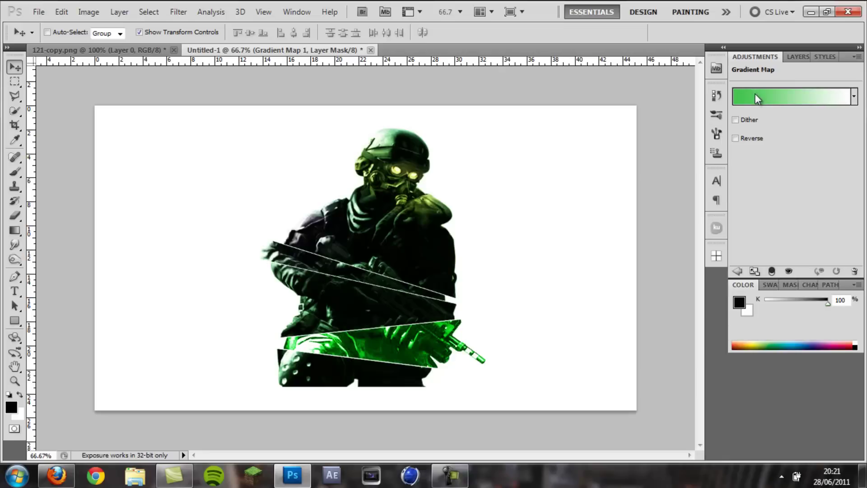
- Preview several gradient presets, then keep Foreground to Background for the gradient map
click(801, 102)
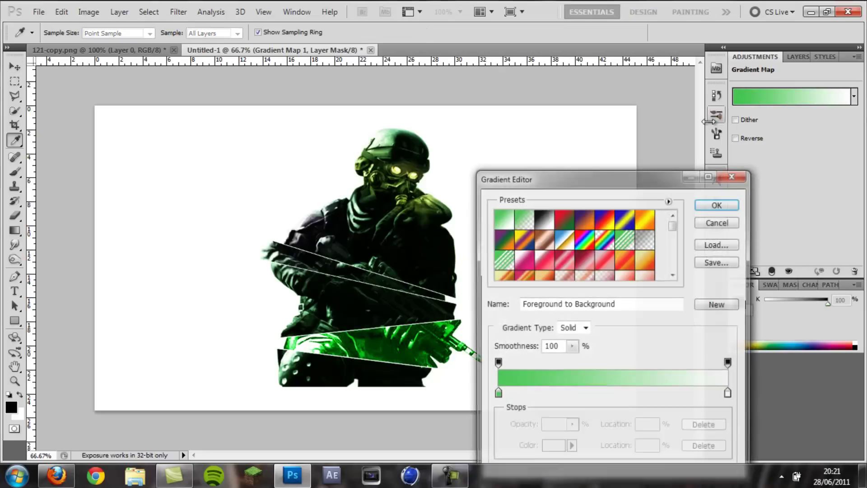
click(582, 218)
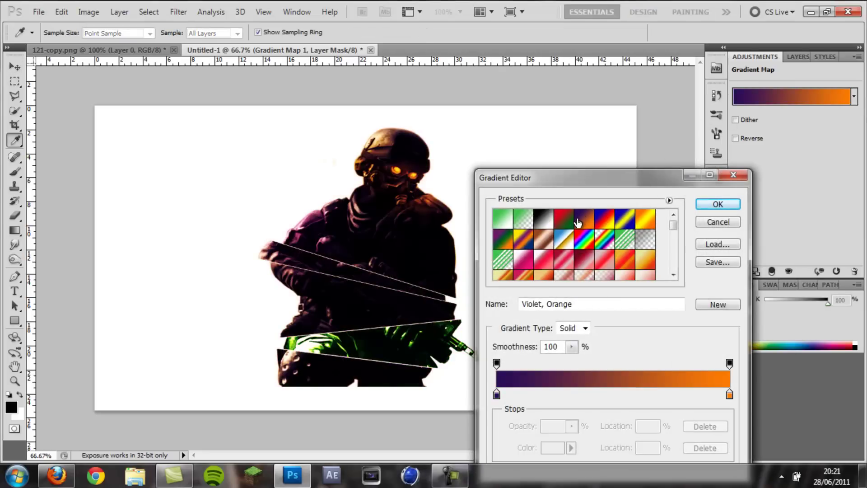
click(563, 222)
click(611, 223)
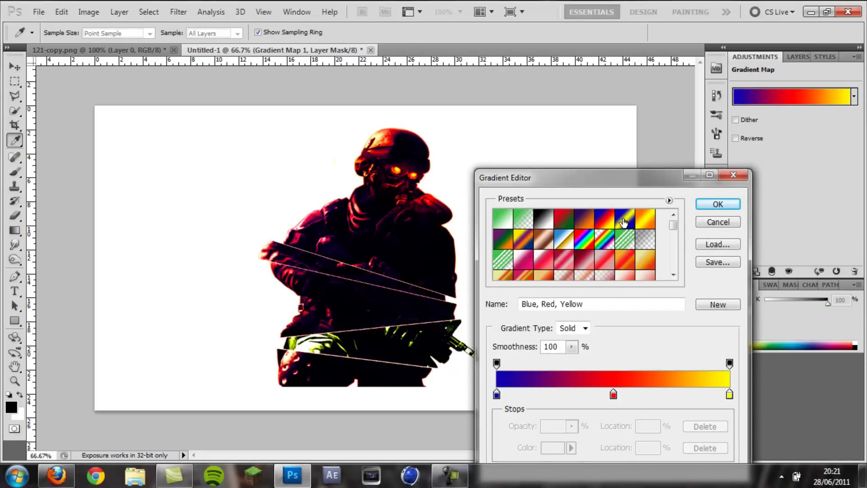
click(625, 220)
click(524, 220)
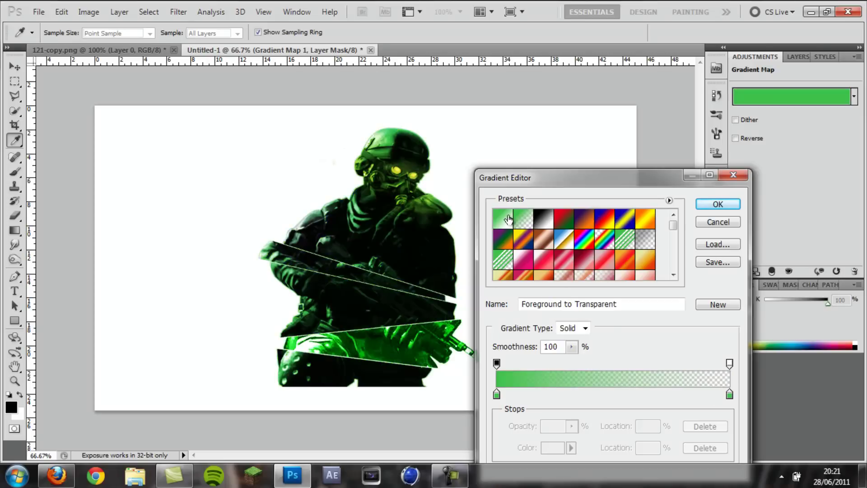
click(508, 219)
click(718, 204)
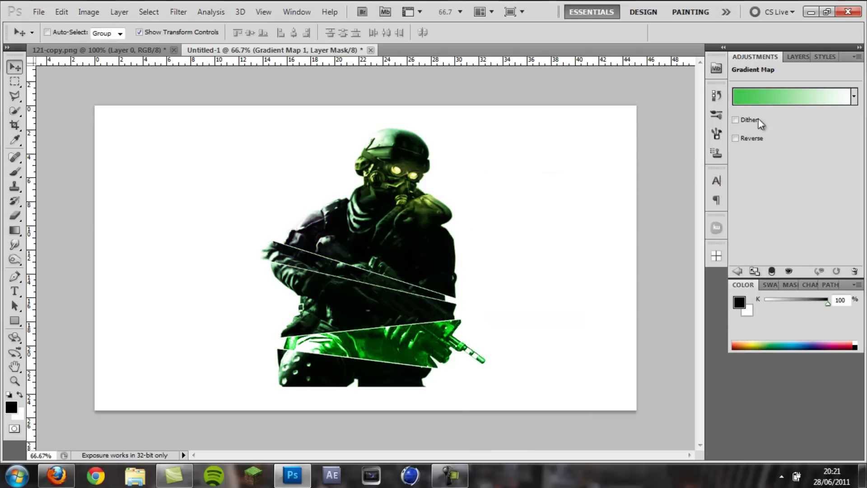
click(791, 56)
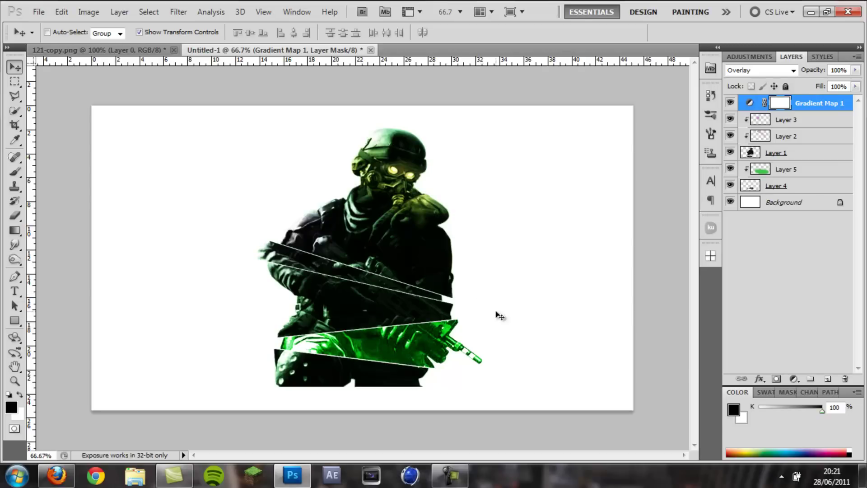
click(449, 475)
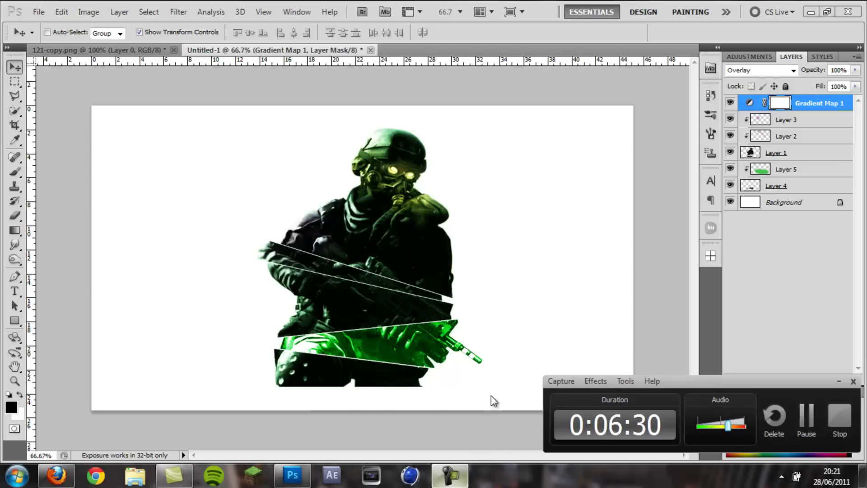